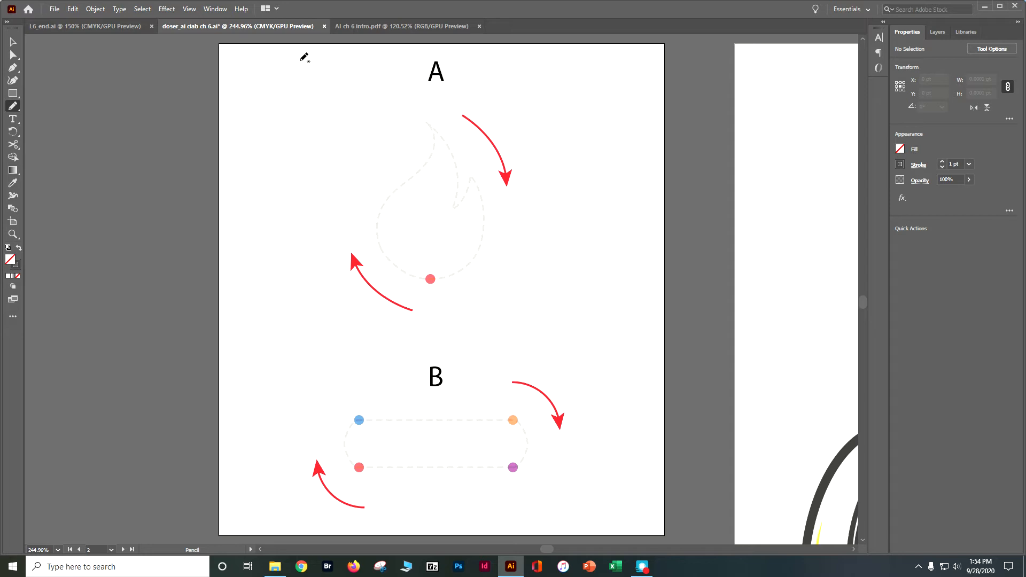
- Trace the dashed flame under A as a closed Pencil path, using Smooth fidelity, no fill and a 3 pt stroke
{"action": "double_click", "coordinate": [13, 107]}
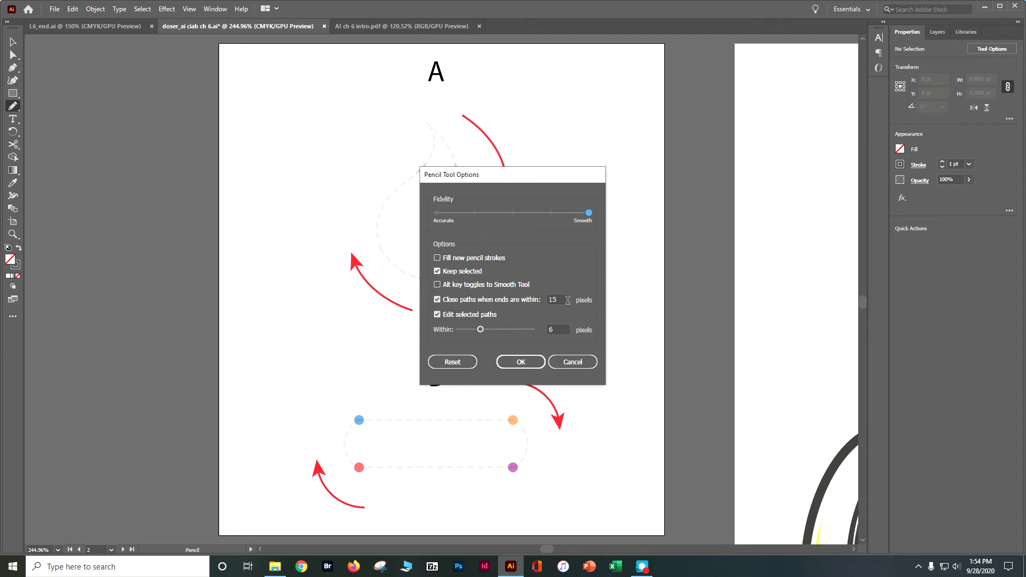
{"action": "left_click", "coordinate": [515, 363]}
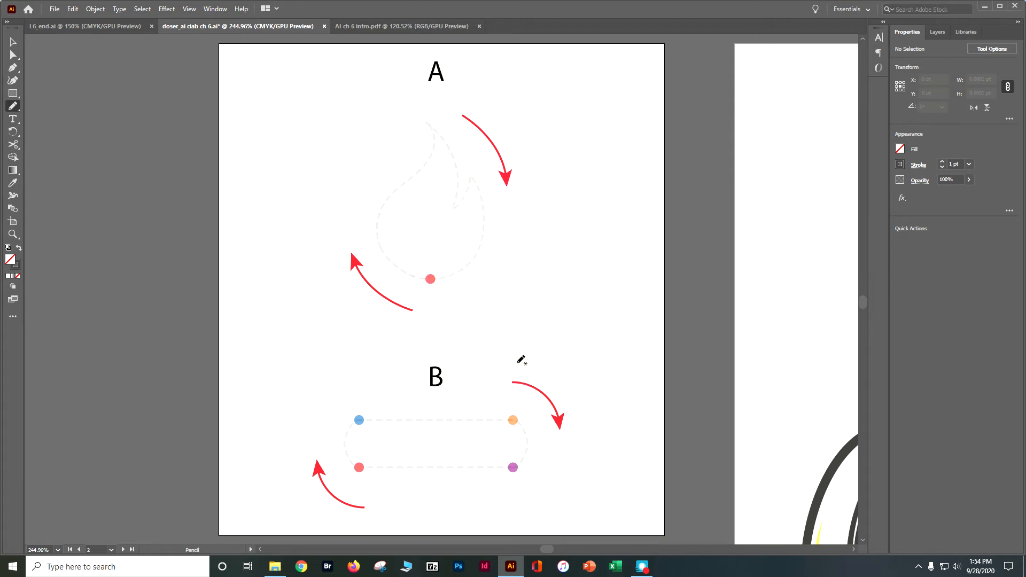
{"action": "left_click", "coordinate": [900, 151]}
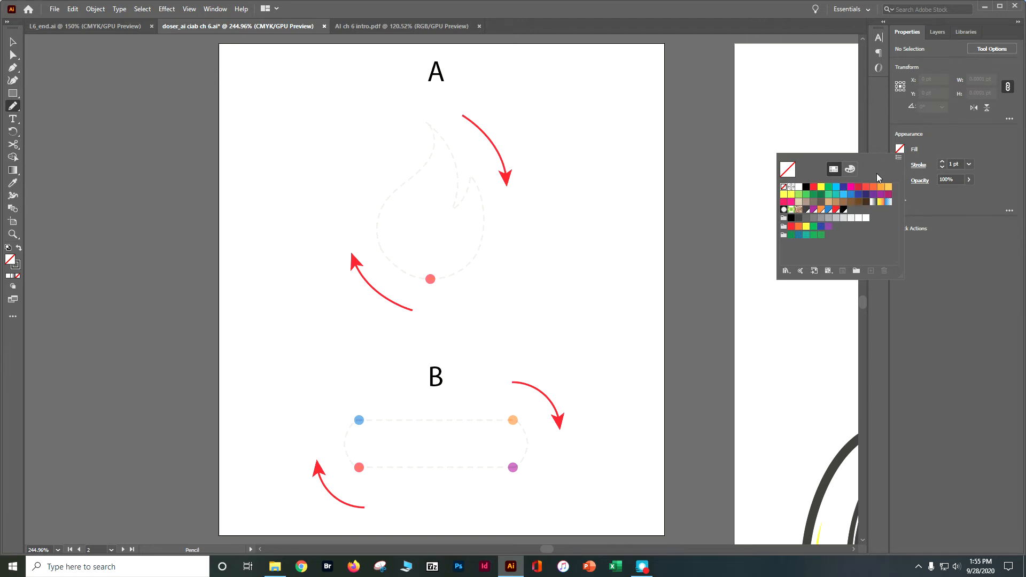
{"action": "left_click", "coordinate": [899, 164]}
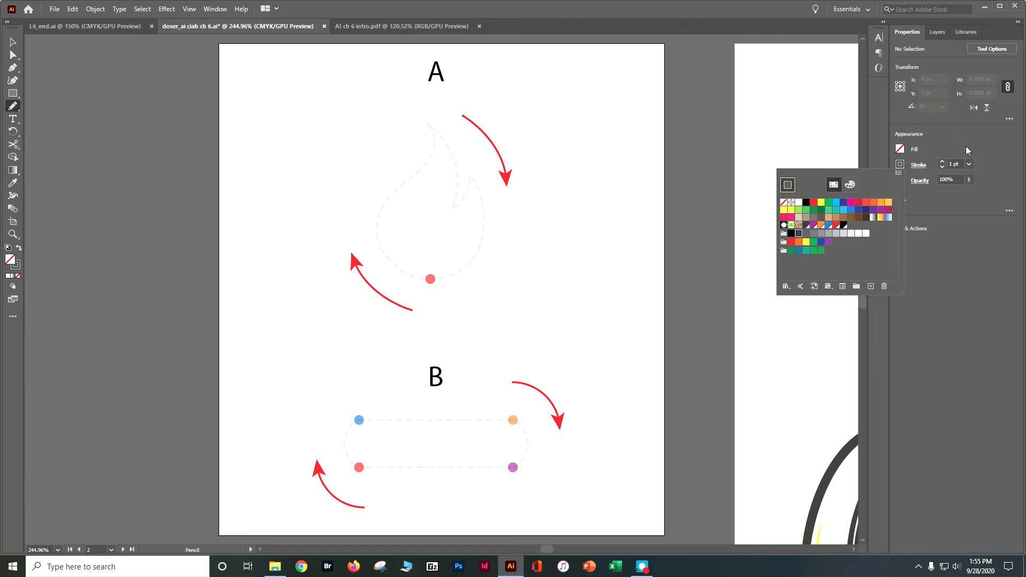
{"action": "left_click", "coordinate": [941, 161]}
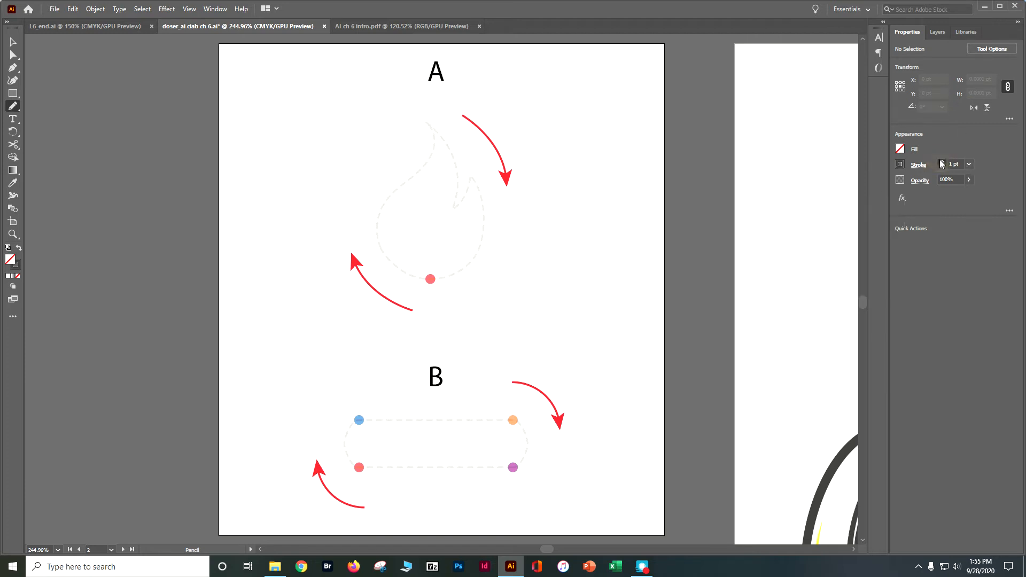
{"action": "left_click", "coordinate": [941, 161]}
{"action": "mouse_move", "coordinate": [427, 277]}
{"action": "left_mouse_down"}
{"action": "mouse_move", "coordinate": [379, 238]}
{"action": "mouse_move", "coordinate": [375, 206]}
{"action": "mouse_move", "coordinate": [422, 156]}
{"action": "mouse_move", "coordinate": [434, 122]}
{"action": "mouse_move", "coordinate": [453, 165]}
{"action": "mouse_move", "coordinate": [453, 208]}
{"action": "mouse_move", "coordinate": [472, 176]}
{"action": "mouse_move", "coordinate": [476, 189]}
{"action": "mouse_move", "coordinate": [472, 256]}
{"action": "mouse_move", "coordinate": [430, 279]}
{"action": "left_mouse_up"}
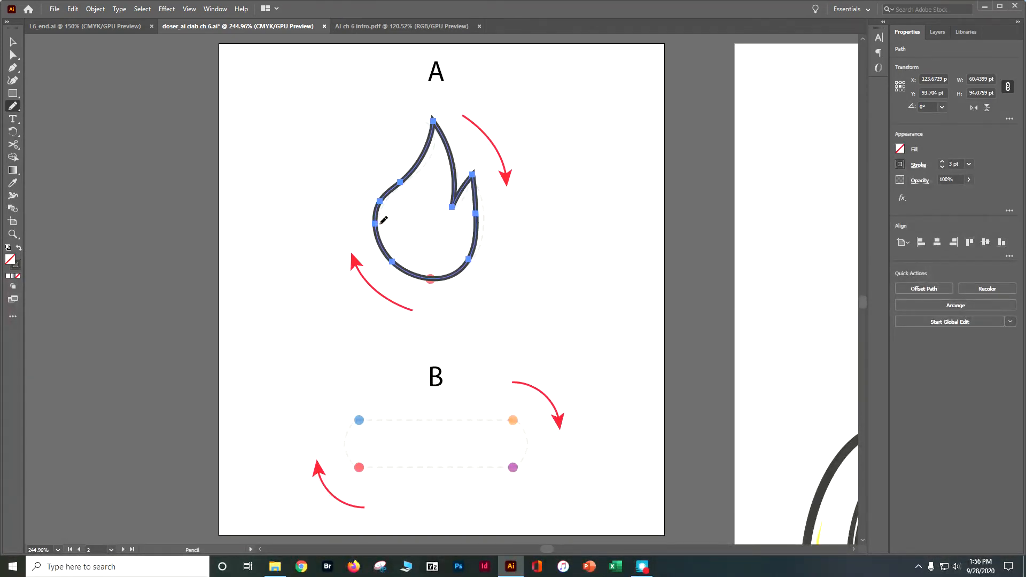
- Try to redraw the flame's left edge up to its tip with the Pencil tool, and undo the redraw
{"action": "left_click_drag", "start_coordinate": [384, 222], "coordinate": [434, 127]}
{"action": "key", "text": "ctrl+equal"}
{"action": "key", "text": "ctrl+equal"}
{"action": "mouse_move", "coordinate": [359, 322]}
{"action": "left_mouse_down"}
{"action": "mouse_move", "coordinate": [449, 227]}
{"action": "mouse_move", "coordinate": [465, 198]}
{"action": "mouse_move", "coordinate": [465, 168]}
{"action": "left_mouse_up"}
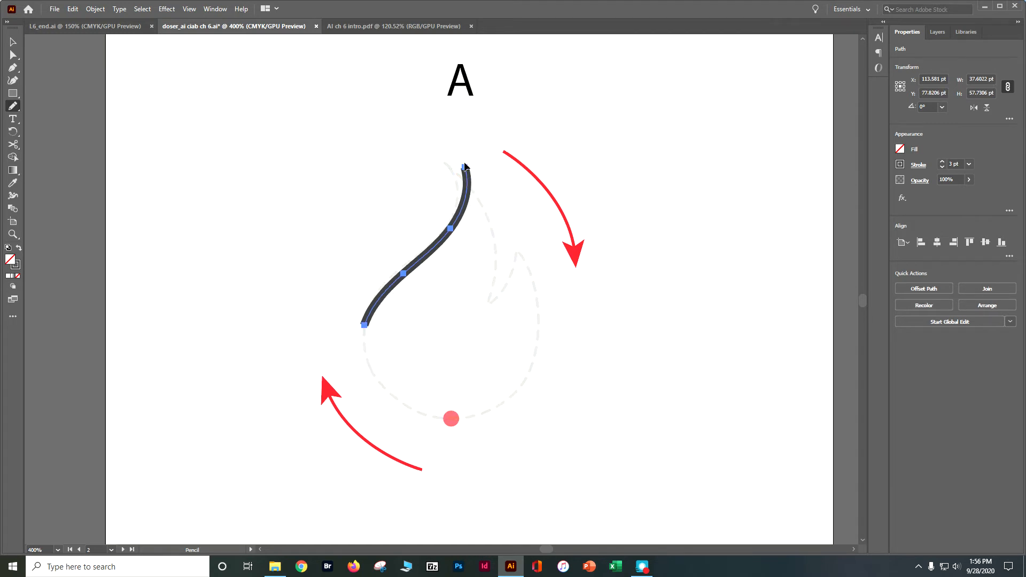
{"action": "key", "text": "ctrl+z"}
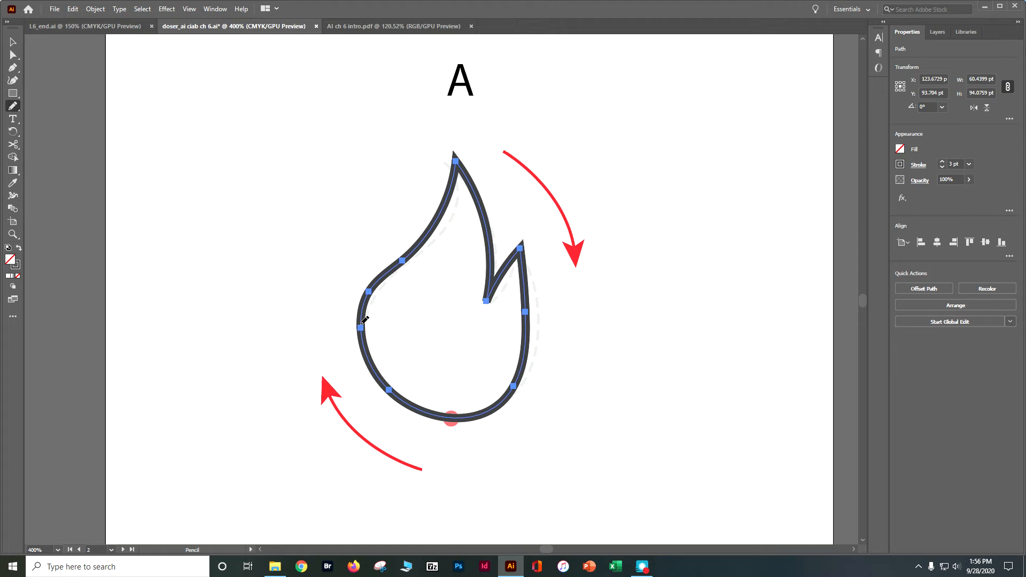
- Redraw the flame's outline along the dashed template, about 65 by 95 pt, and fill it with red
{"action": "mouse_move", "coordinate": [363, 323]}
{"action": "left_mouse_down"}
{"action": "mouse_move", "coordinate": [439, 237]}
{"action": "mouse_move", "coordinate": [460, 179]}
{"action": "mouse_move", "coordinate": [446, 161]}
{"action": "mouse_move", "coordinate": [457, 167]}
{"action": "mouse_move", "coordinate": [493, 228]}
{"action": "mouse_move", "coordinate": [499, 293]}
{"action": "mouse_move", "coordinate": [522, 251]}
{"action": "mouse_move", "coordinate": [536, 310]}
{"action": "mouse_move", "coordinate": [531, 377]}
{"action": "mouse_move", "coordinate": [456, 417]}
{"action": "left_mouse_up"}
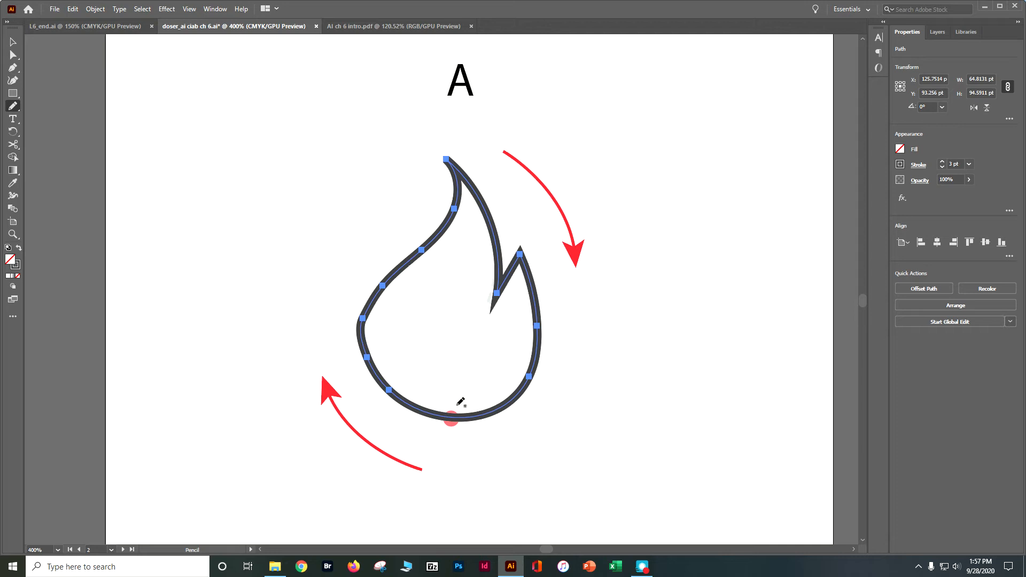
{"action": "left_click", "coordinate": [901, 151]}
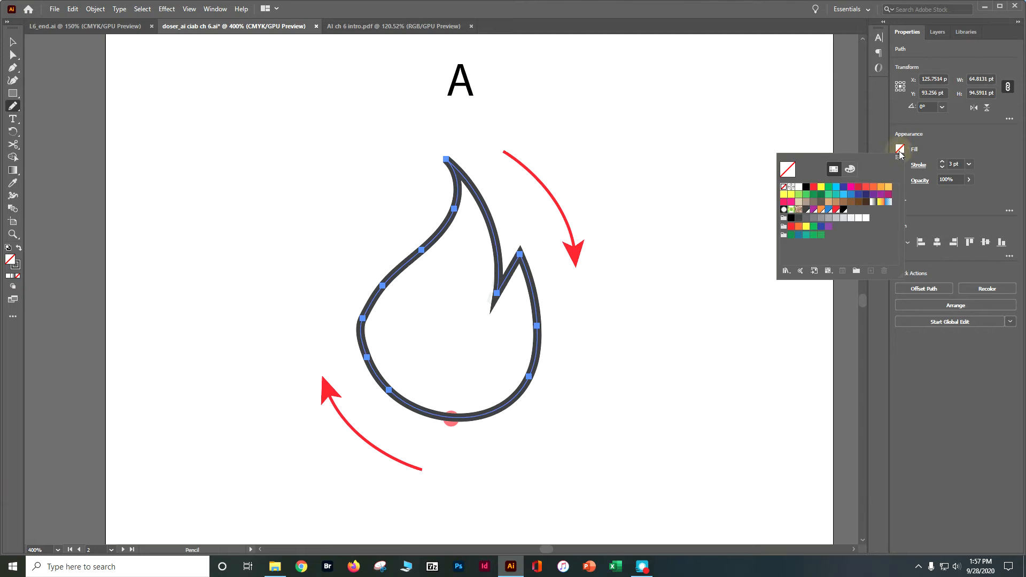
{"action": "left_click", "coordinate": [858, 187]}
{"action": "key", "text": "Escape"}
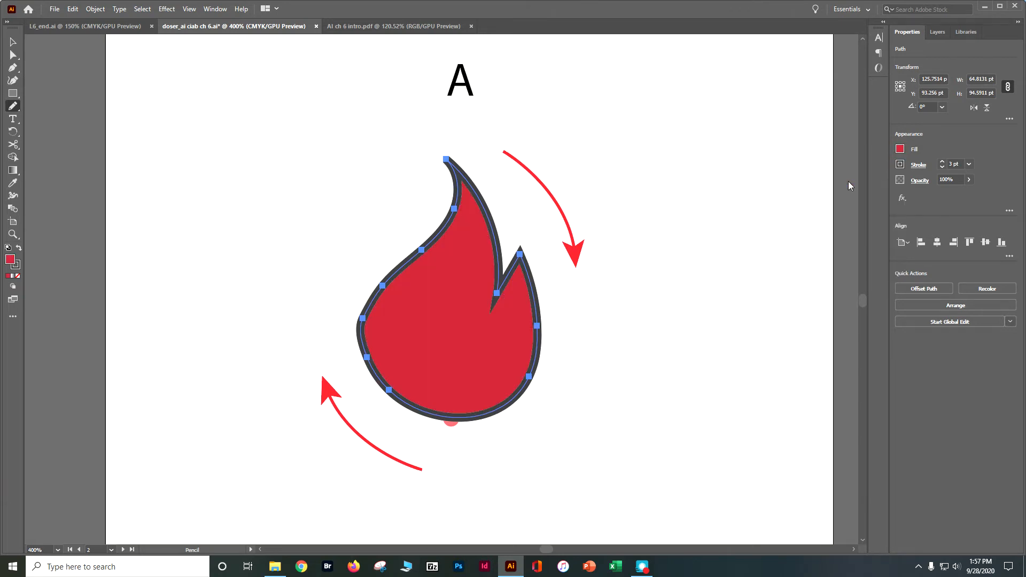
- Try twice to trace the curved left end of the dashed log shape under B, undoing each attempt
{"action": "key", "text": "ctrl+minus"}
{"action": "key", "text": "ctrl+minus"}
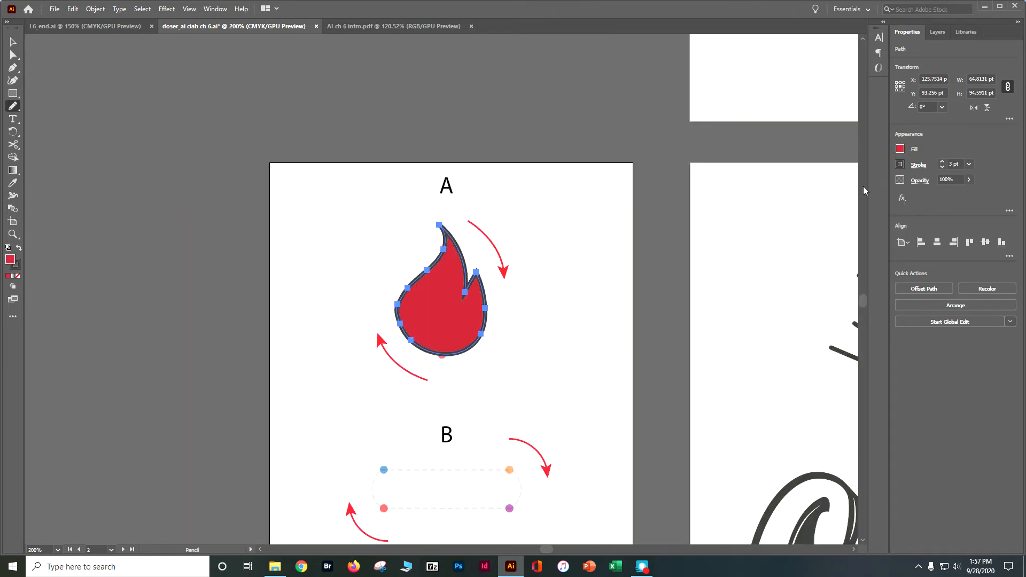
{"action": "left_click_drag", "start_coordinate": [552, 359], "coordinate": [564, 194]}
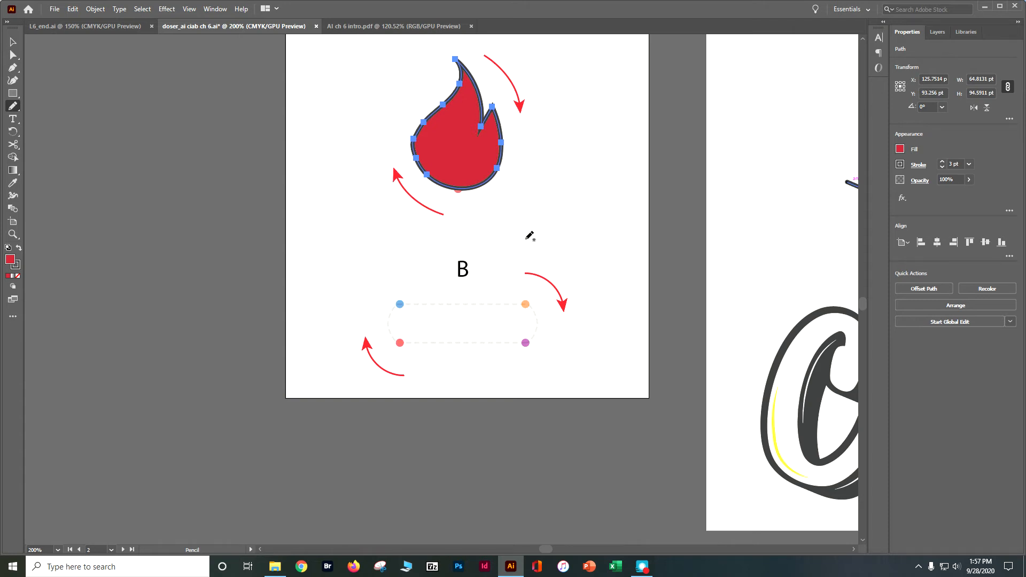
{"action": "key", "text": "ctrl+plus"}
{"action": "key", "text": "ctrl+plus"}
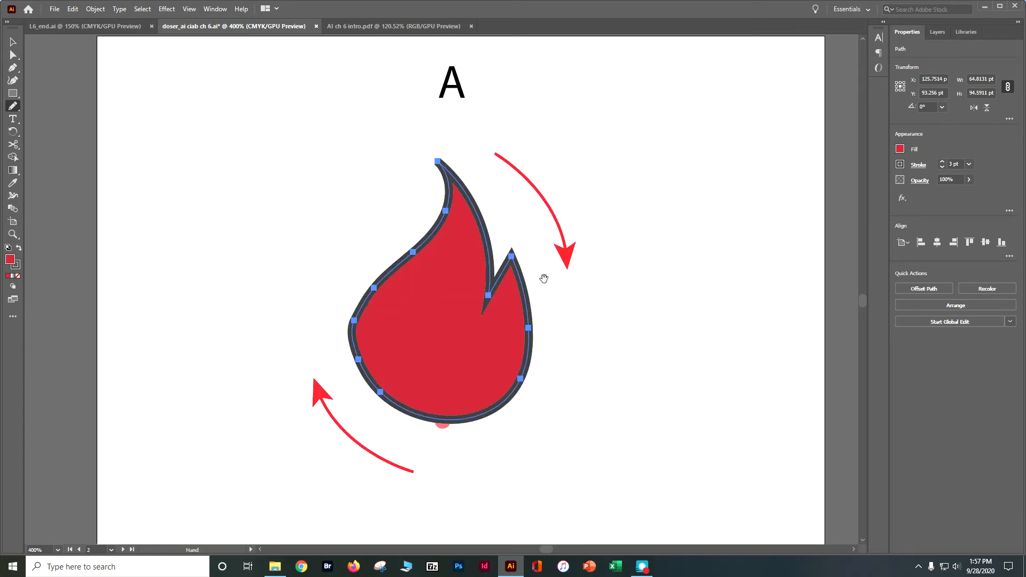
{"action": "mouse_move", "coordinate": [521, 441]}
{"action": "left_mouse_down"}
{"action": "mouse_move", "coordinate": [545, 201]}
{"action": "mouse_move", "coordinate": [532, 149]}
{"action": "left_mouse_up"}
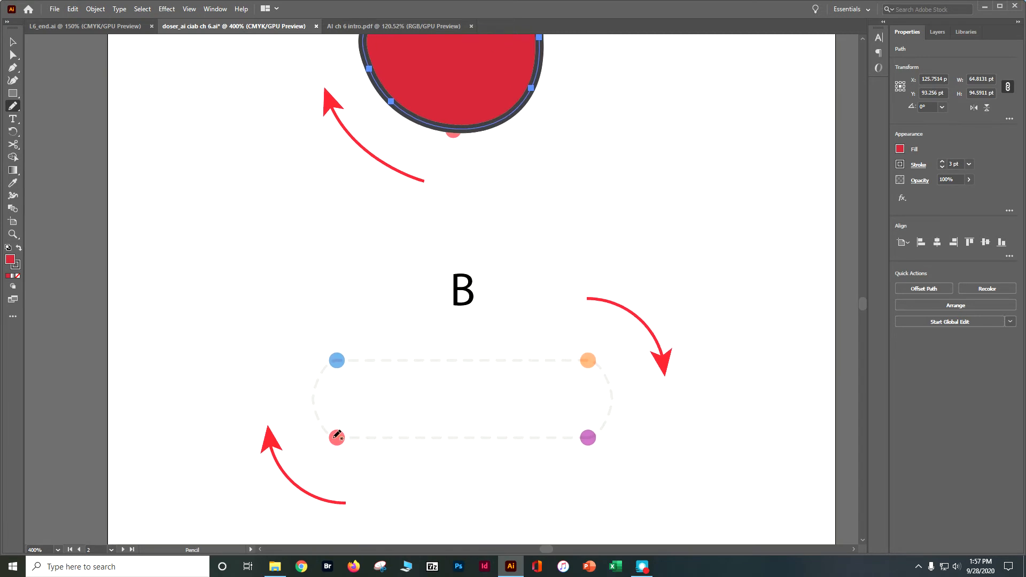
{"action": "mouse_move", "coordinate": [334, 437]}
{"action": "left_mouse_down"}
{"action": "mouse_move", "coordinate": [322, 382]}
{"action": "mouse_move", "coordinate": [339, 357]}
{"action": "left_mouse_up"}
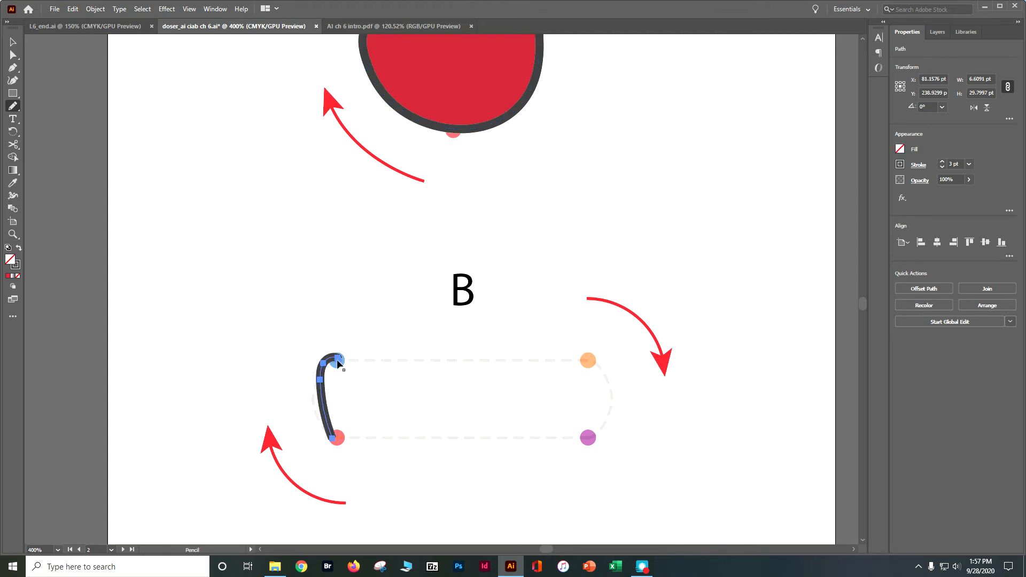
{"action": "key", "text": "ctrl+z"}
{"action": "mouse_move", "coordinate": [336, 437]}
{"action": "left_mouse_down"}
{"action": "mouse_move", "coordinate": [310, 411]}
{"action": "mouse_move", "coordinate": [307, 380]}
{"action": "mouse_move", "coordinate": [337, 356]}
{"action": "left_mouse_up"}
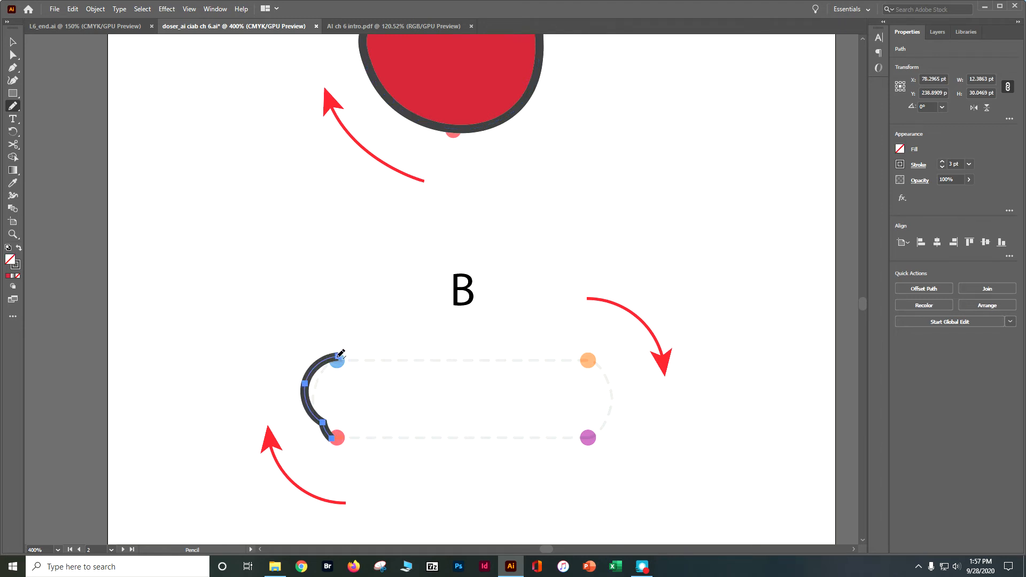
{"action": "key", "text": "ctrl+z"}
- Trace the dashed log under B as a closed Pencil path about 111 by 31 pt, with straight long edges, and fill it dark brown
{"action": "mouse_move", "coordinate": [335, 437]}
{"action": "left_mouse_down"}
{"action": "mouse_move", "coordinate": [317, 396]}
{"action": "mouse_move", "coordinate": [321, 362]}
{"action": "mouse_move", "coordinate": [345, 357]}
{"action": "left_mouse_up"}
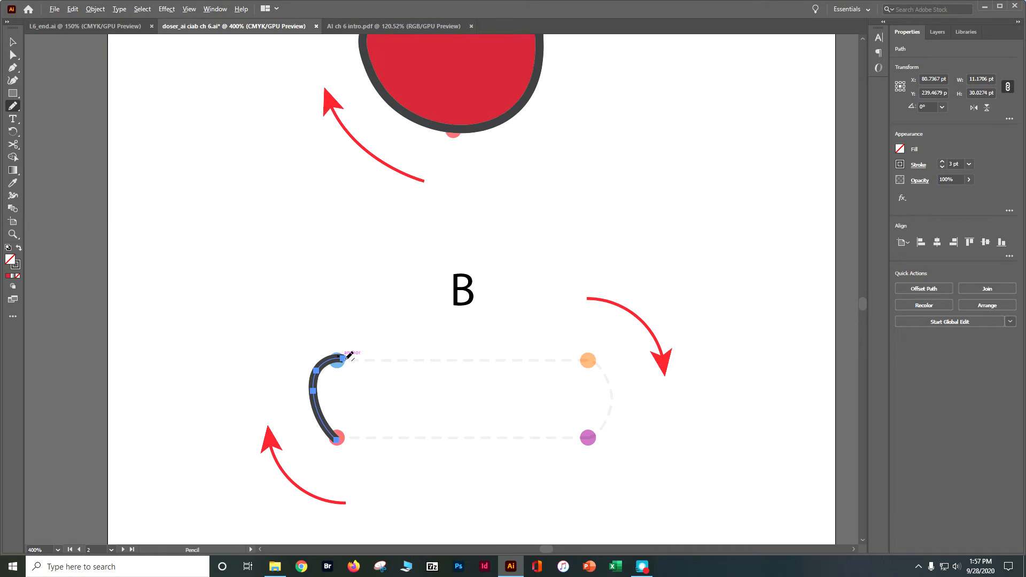
{"action": "mouse_move", "coordinate": [344, 356]}
{"action": "left_mouse_down"}
{"action": "mouse_move", "coordinate": [410, 348]}
{"action": "mouse_move", "coordinate": [592, 354]}
{"action": "left_mouse_up"}
{"action": "mouse_move", "coordinate": [592, 354]}
{"action": "left_mouse_down"}
{"action": "mouse_move", "coordinate": [616, 394]}
{"action": "mouse_move", "coordinate": [596, 438]}
{"action": "left_mouse_up"}
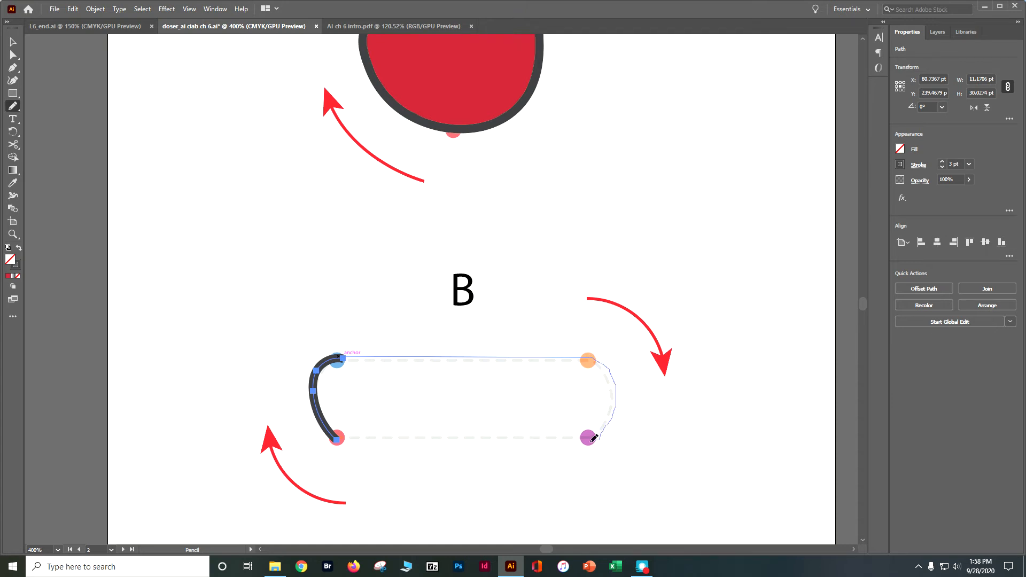
{"action": "mouse_move", "coordinate": [595, 438]}
{"action": "left_mouse_down"}
{"action": "mouse_move", "coordinate": [428, 459]}
{"action": "mouse_move", "coordinate": [341, 435]}
{"action": "left_mouse_up"}
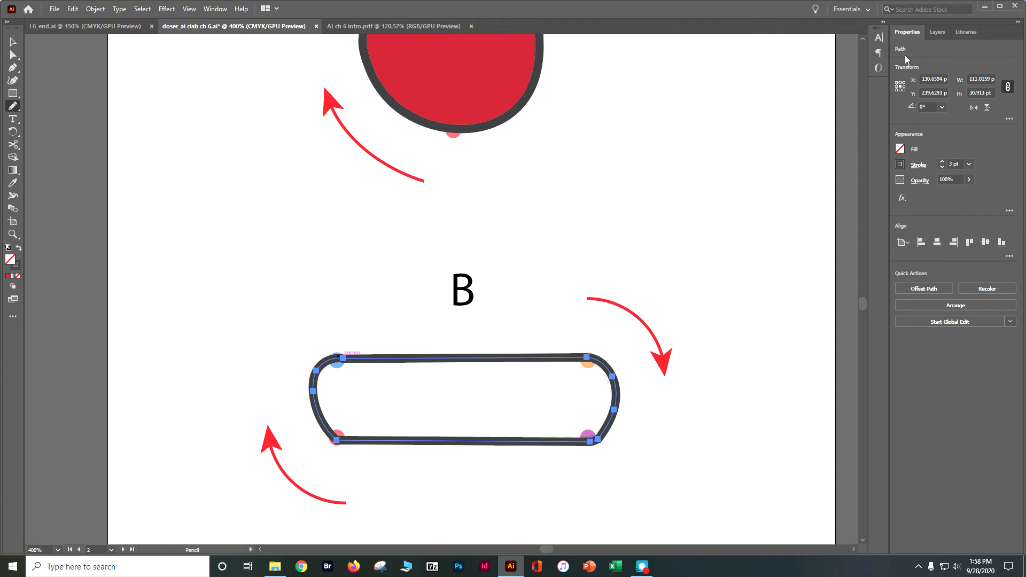
{"action": "left_click", "coordinate": [899, 149]}
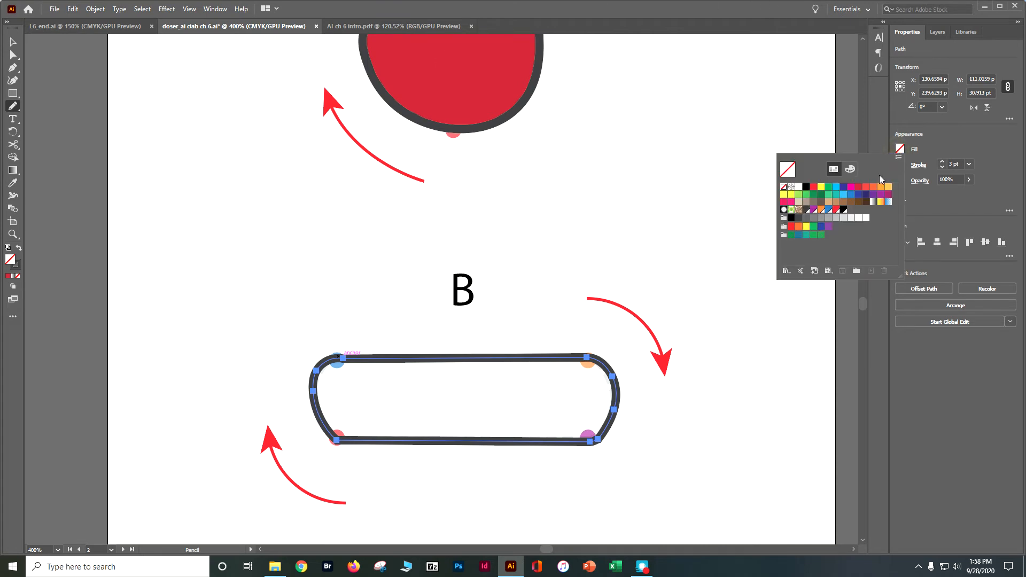
{"action": "left_click", "coordinate": [865, 203]}
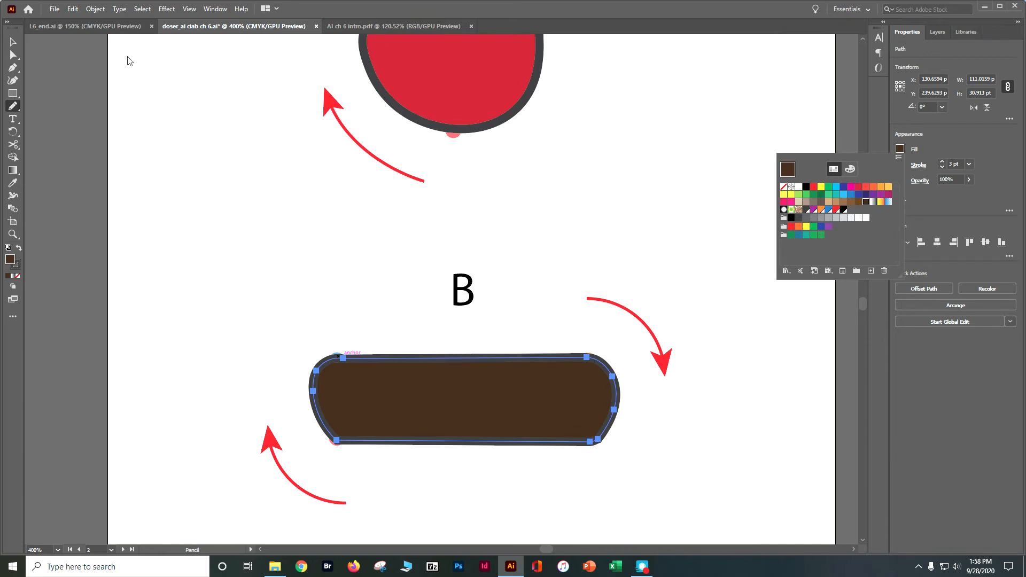
- Move the red flame down onto the brown log and bring it to the front
{"action": "left_click", "coordinate": [13, 42]}
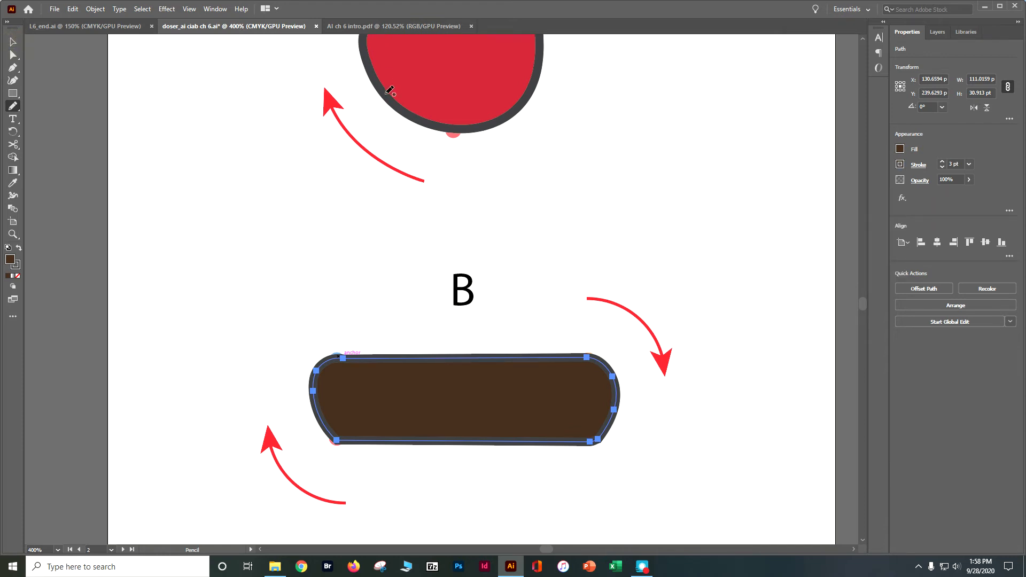
{"action": "key", "text": "v"}
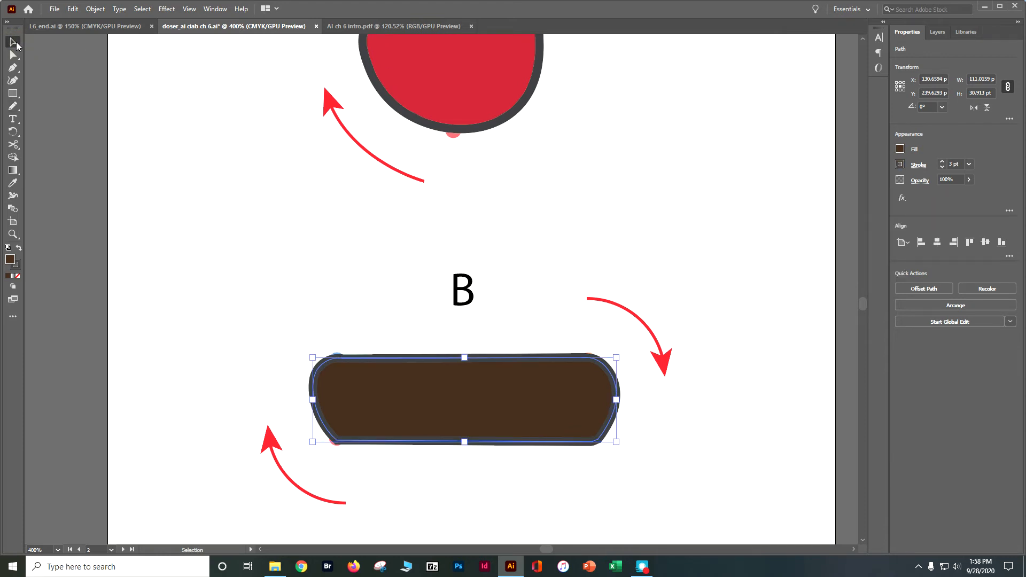
{"action": "left_click", "coordinate": [380, 67]}
{"action": "left_click_drag", "start_coordinate": [442, 93], "coordinate": [449, 378]}
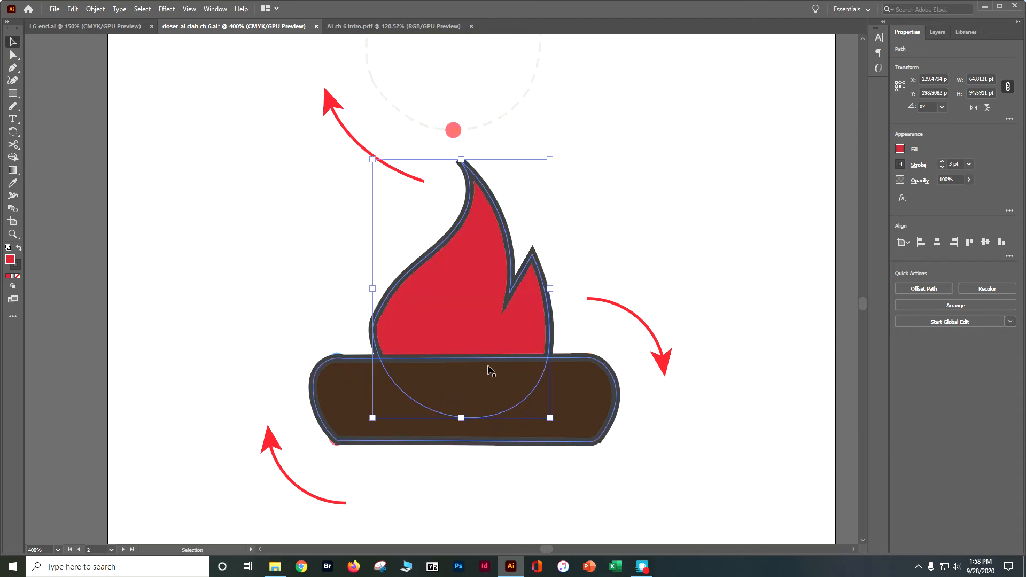
{"action": "left_click", "coordinate": [955, 305]}
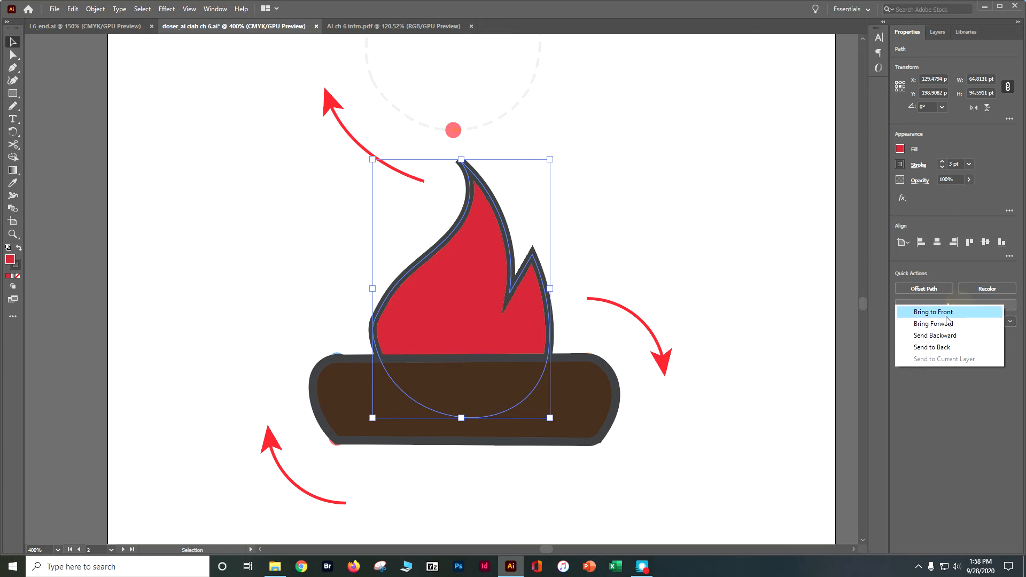
{"action": "left_click", "coordinate": [947, 312]}
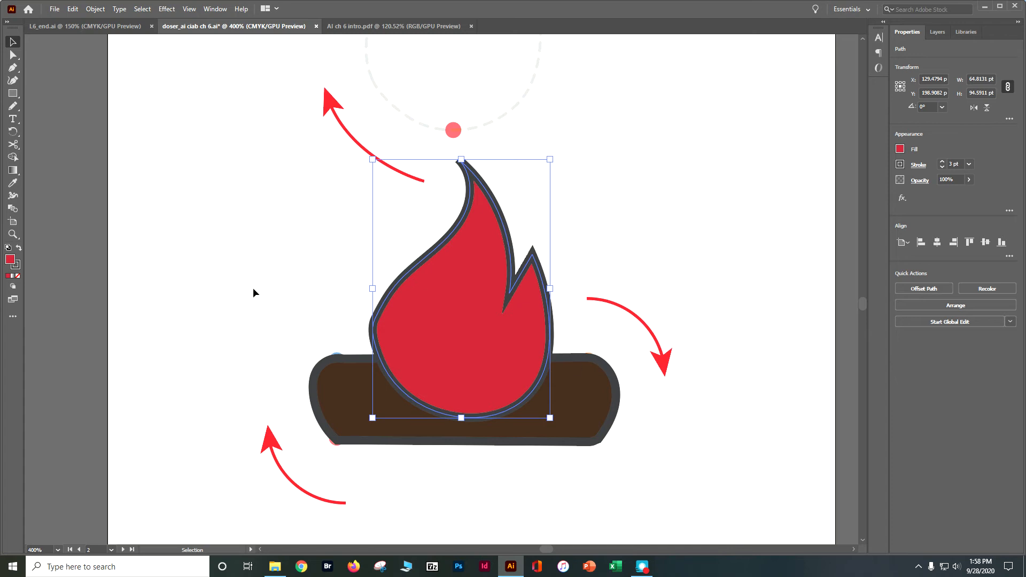
- Group the flame and the log together and copy the group
{"action": "left_click_drag", "start_coordinate": [266, 275], "coordinate": [428, 413]}
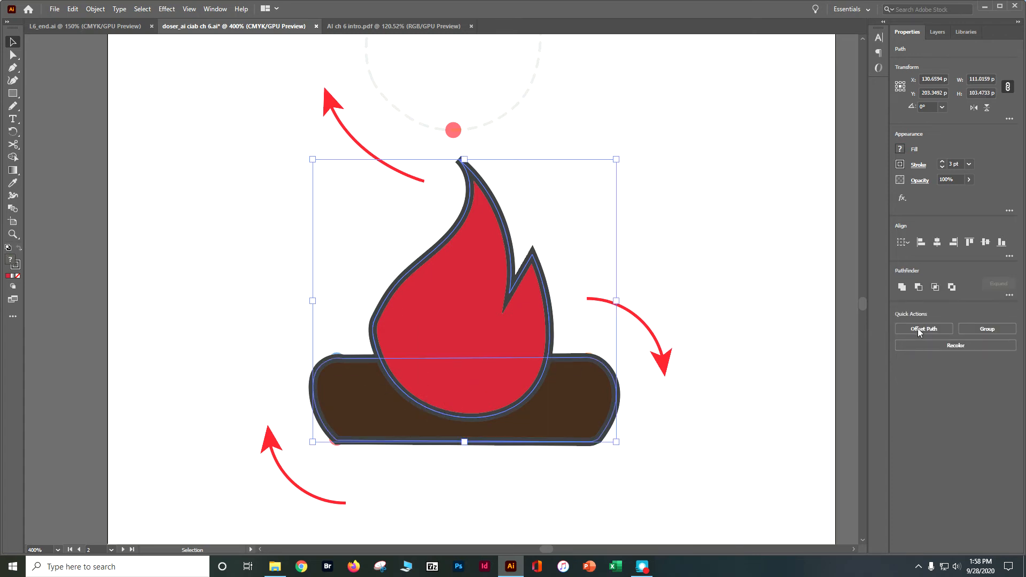
{"action": "left_click", "coordinate": [986, 330]}
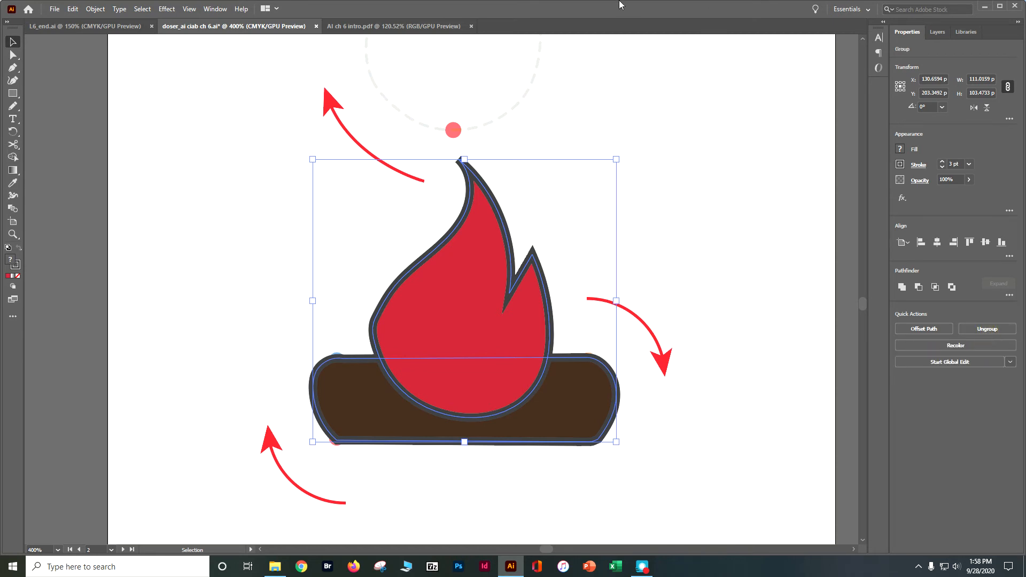
{"action": "left_click", "coordinate": [73, 9]}
{"action": "left_click", "coordinate": [95, 61]}
- Paste the campfire group onto artboard 3 and place it under the rays, above the Camp lettering
{"action": "left_click", "coordinate": [122, 550]}
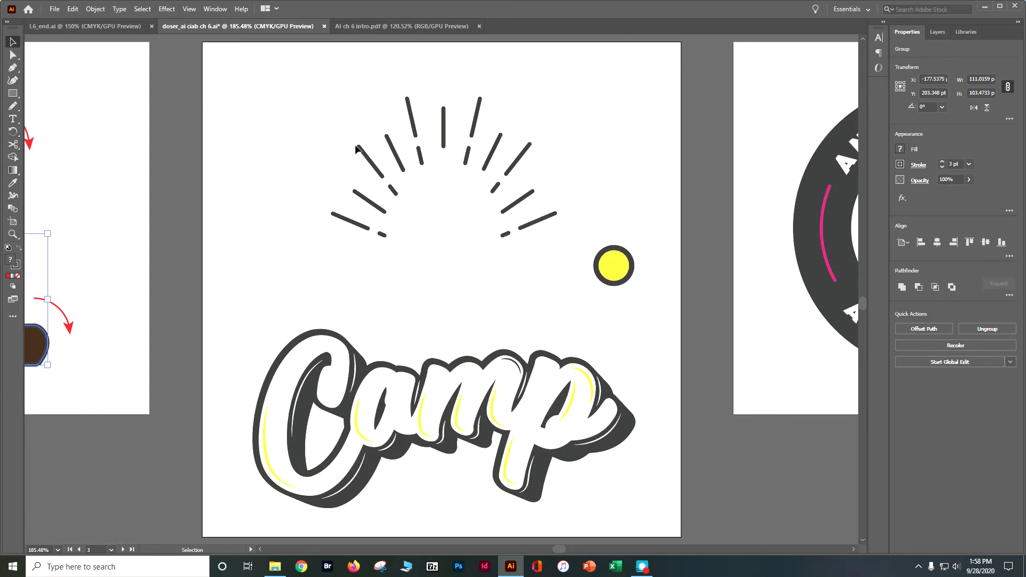
{"action": "left_click", "coordinate": [72, 8]}
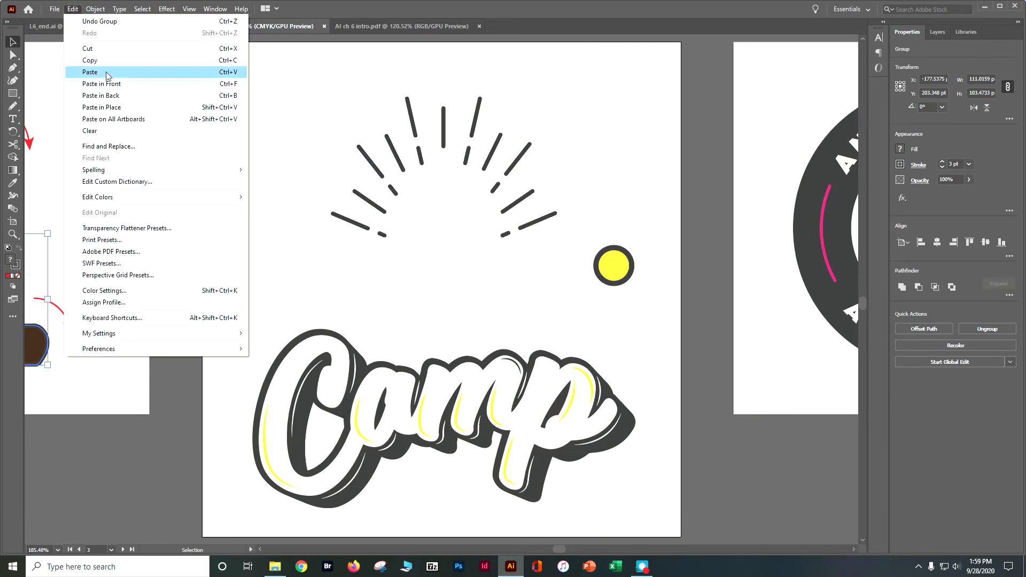
{"action": "left_click", "coordinate": [107, 73]}
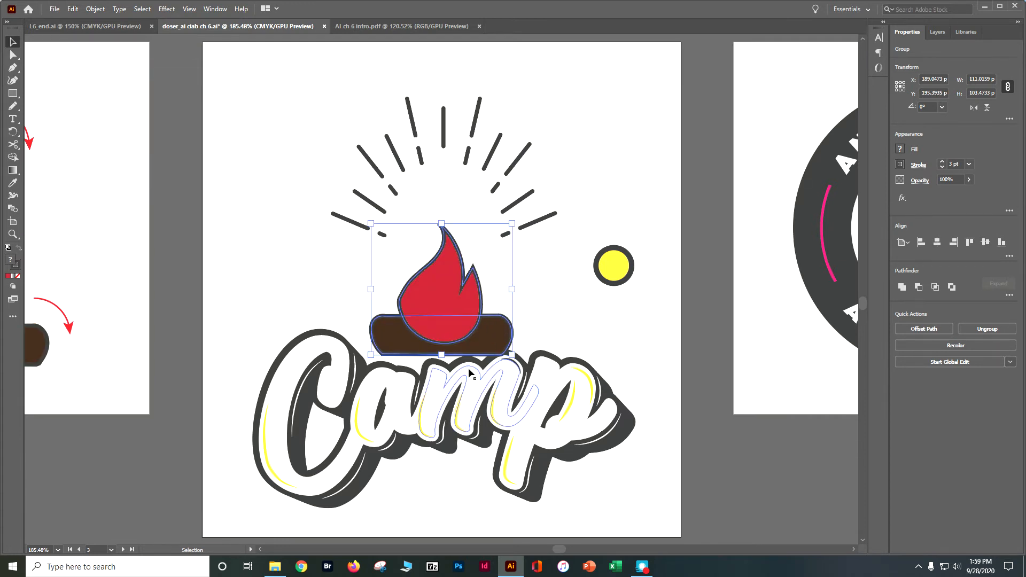
{"action": "left_click_drag", "start_coordinate": [446, 314], "coordinate": [448, 262]}
{"action": "left_click", "coordinate": [491, 334]}
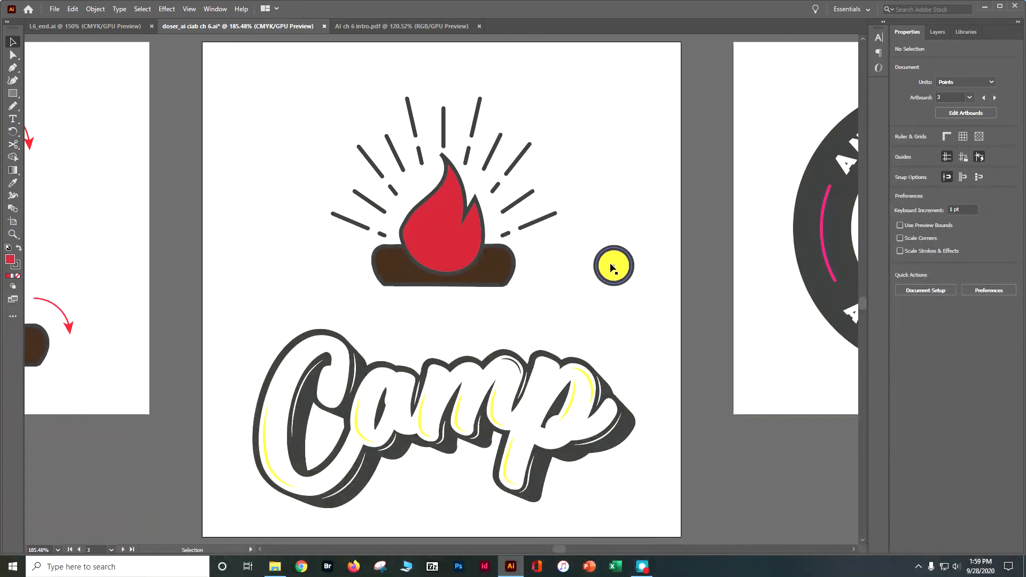
- Cut the path of the yellow circle beside the campfire at its top anchor point with the Scissors tool
{"action": "left_click", "coordinate": [619, 263]}
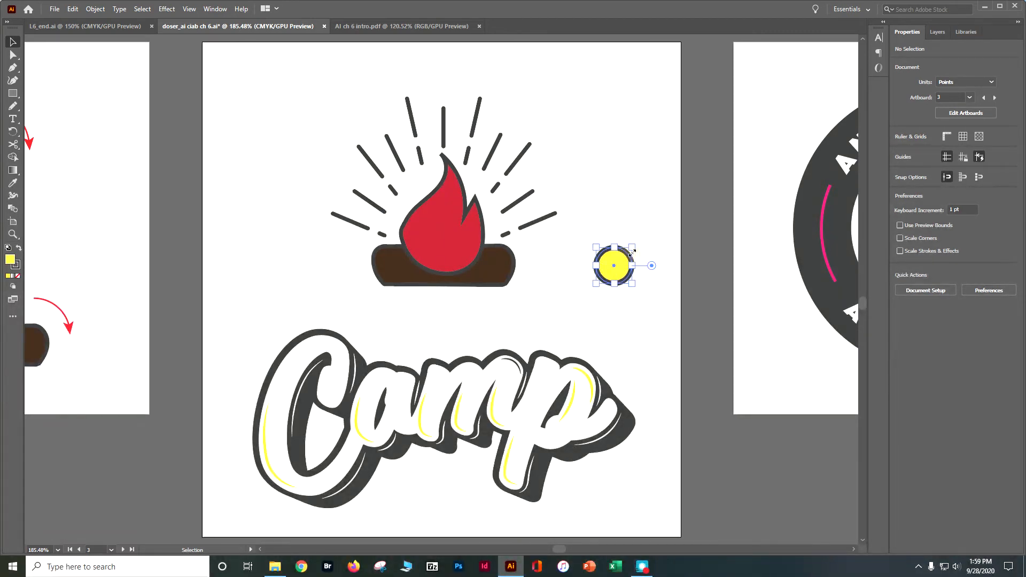
{"action": "left_click", "coordinate": [13, 54]}
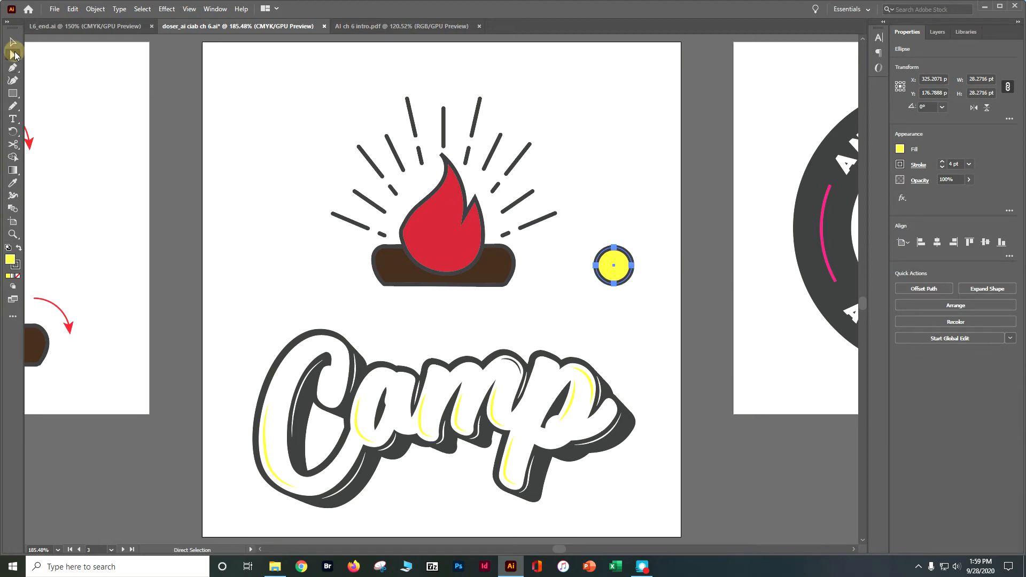
{"action": "key", "text": "ctrl+equal"}
{"action": "key", "text": "ctrl+equal"}
{"action": "key", "text": "ctrl+equal"}
{"action": "key", "text": "ctrl+equal"}
{"action": "key", "text": "ctrl+equal"}
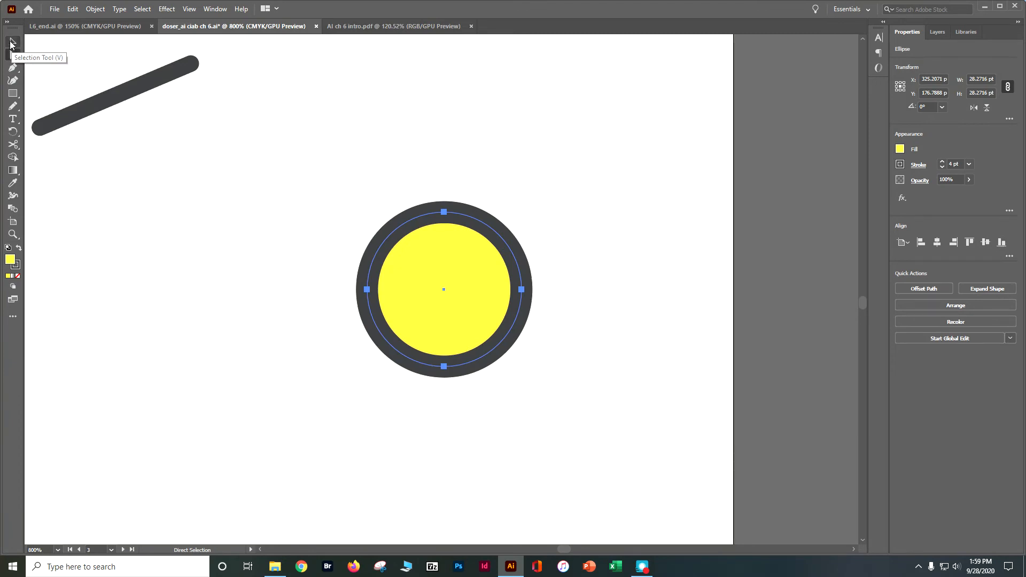
{"action": "left_click", "coordinate": [15, 146]}
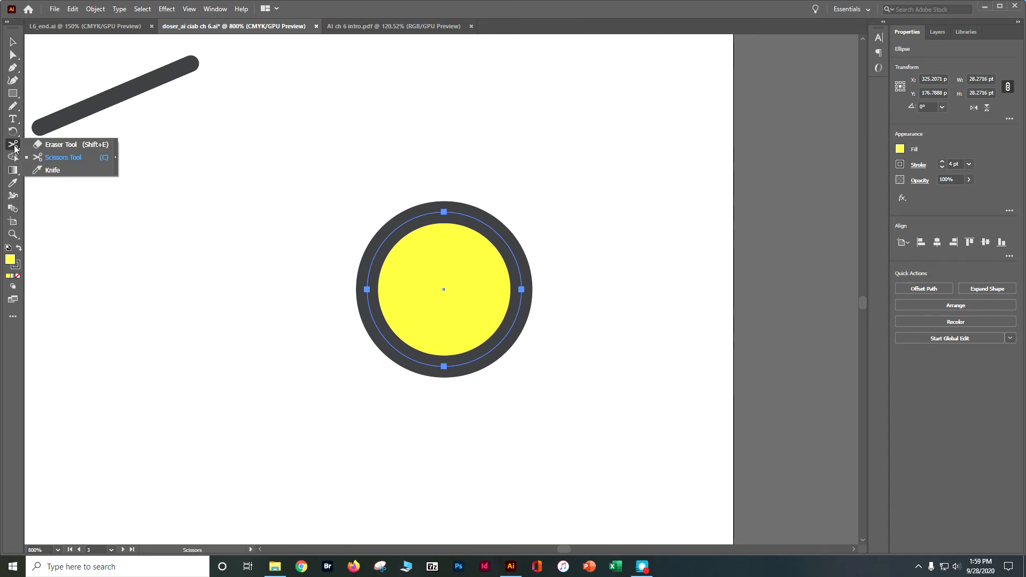
{"action": "left_click", "coordinate": [54, 155]}
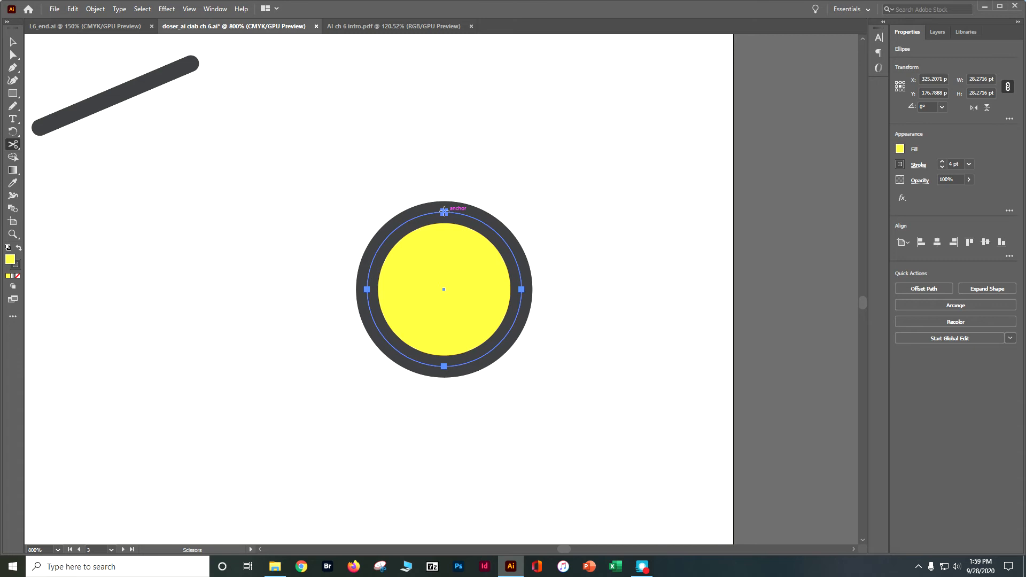
{"action": "left_click", "coordinate": [444, 212]}
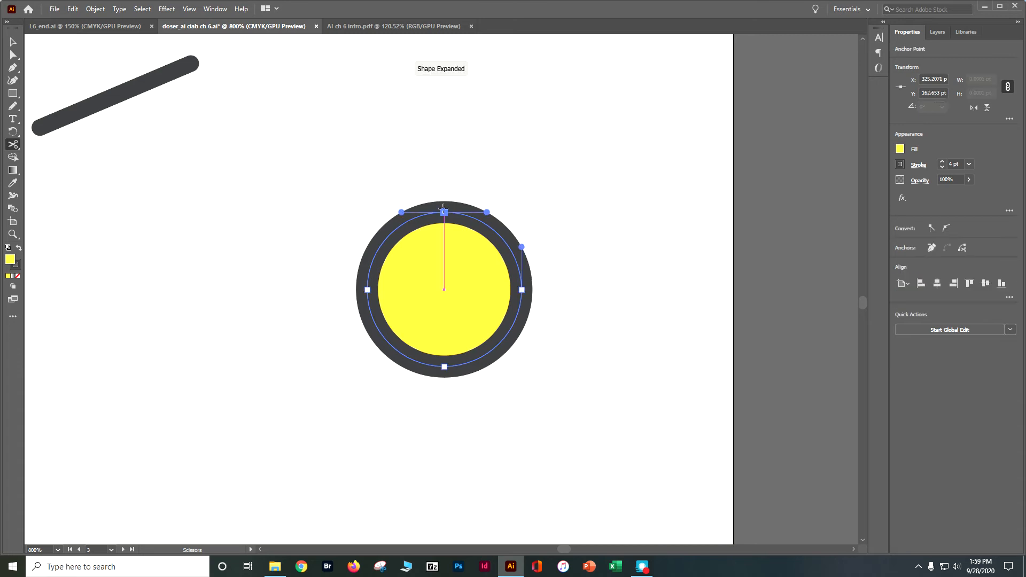
- Try to cut the circle's path once more at its already split top anchor point
{"action": "left_click", "coordinate": [444, 212]}
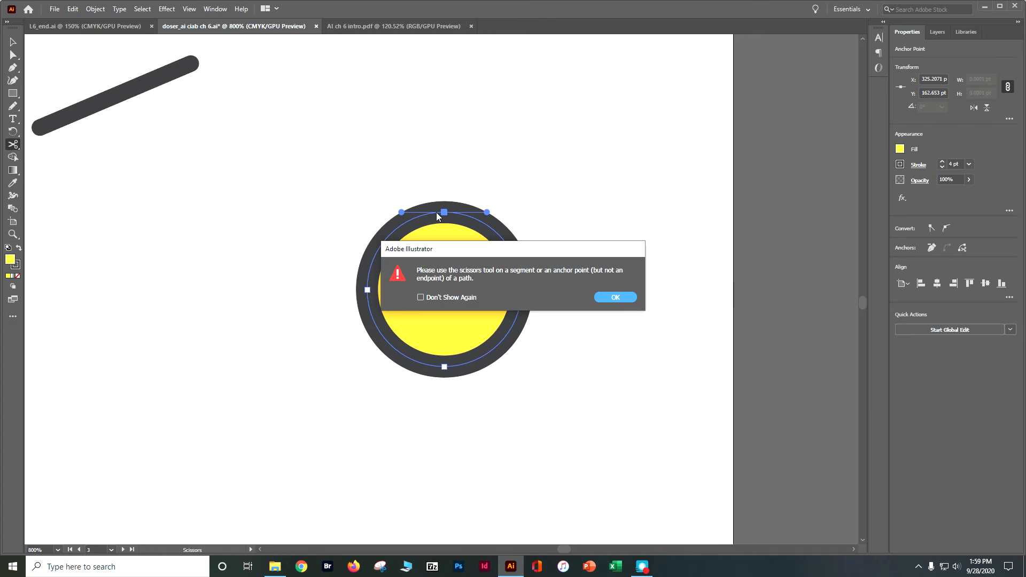
{"action": "left_click", "coordinate": [602, 295]}
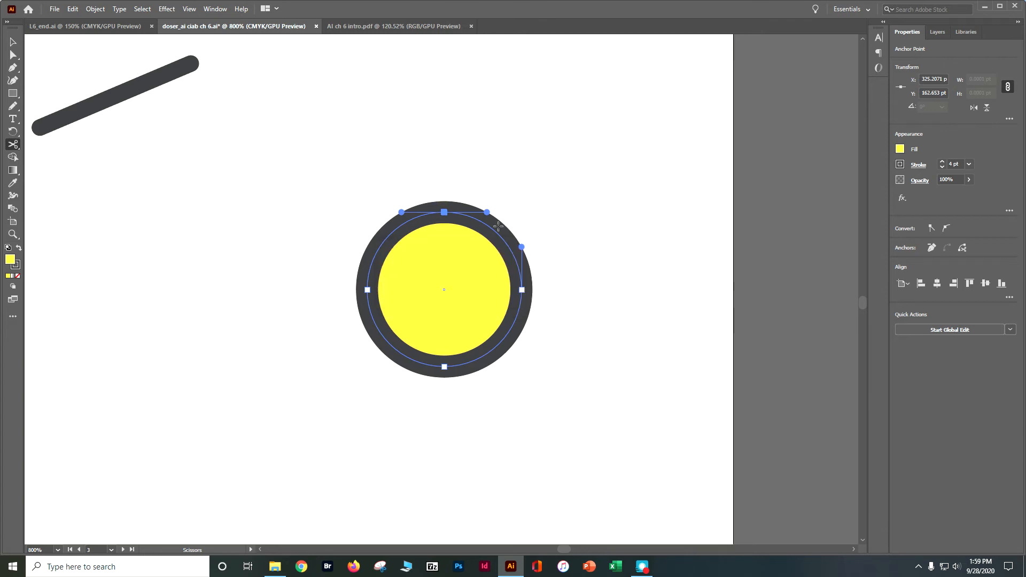
{"action": "left_click", "coordinate": [446, 211]}
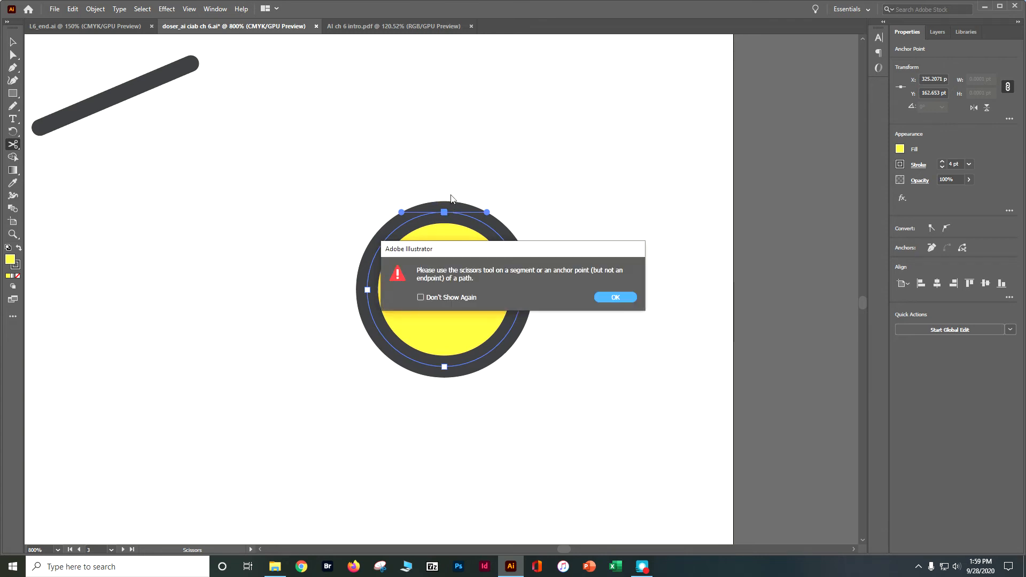
{"action": "left_click", "coordinate": [596, 297]}
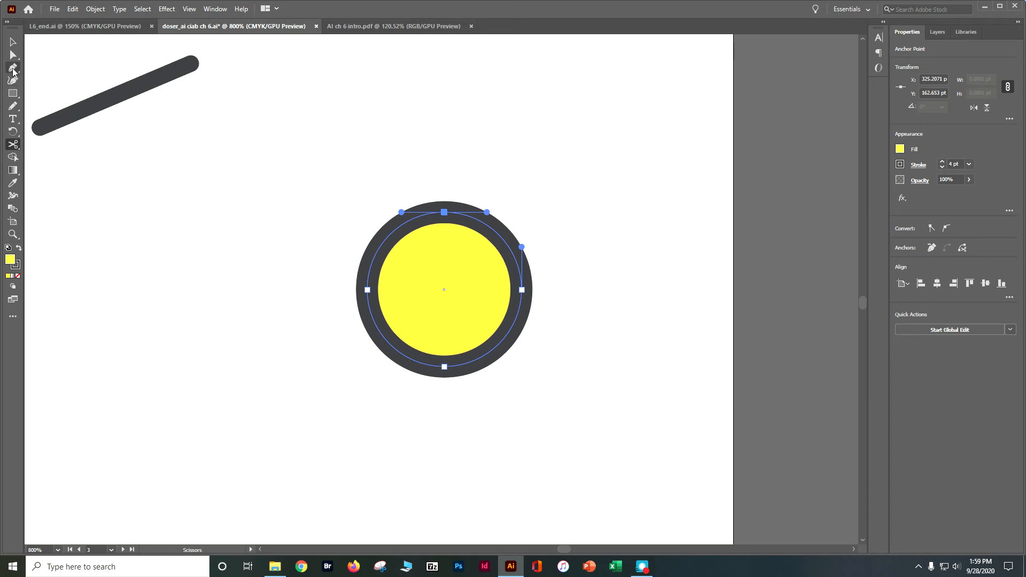
{"action": "left_click", "coordinate": [12, 56]}
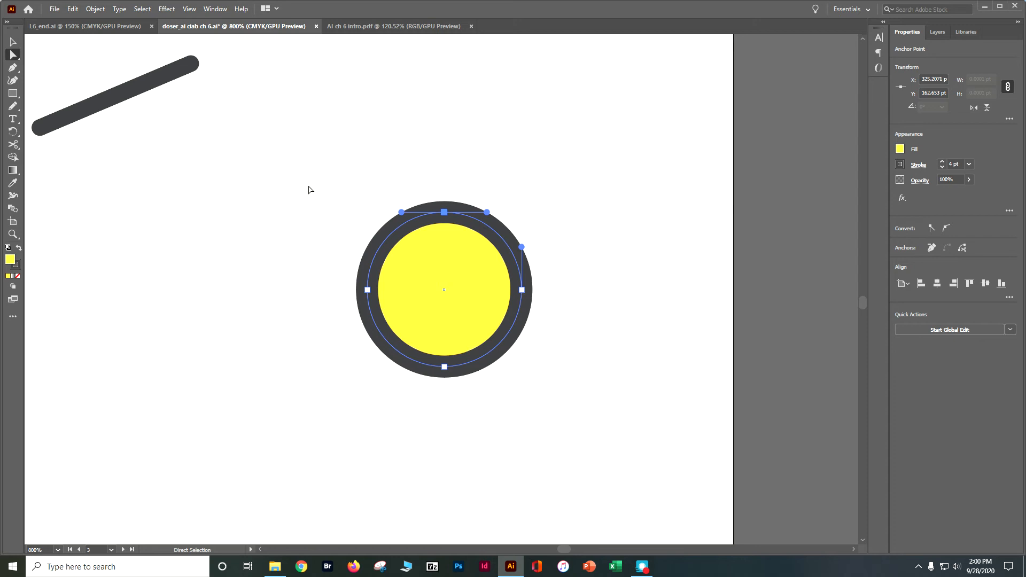
{"action": "left_click", "coordinate": [13, 144]}
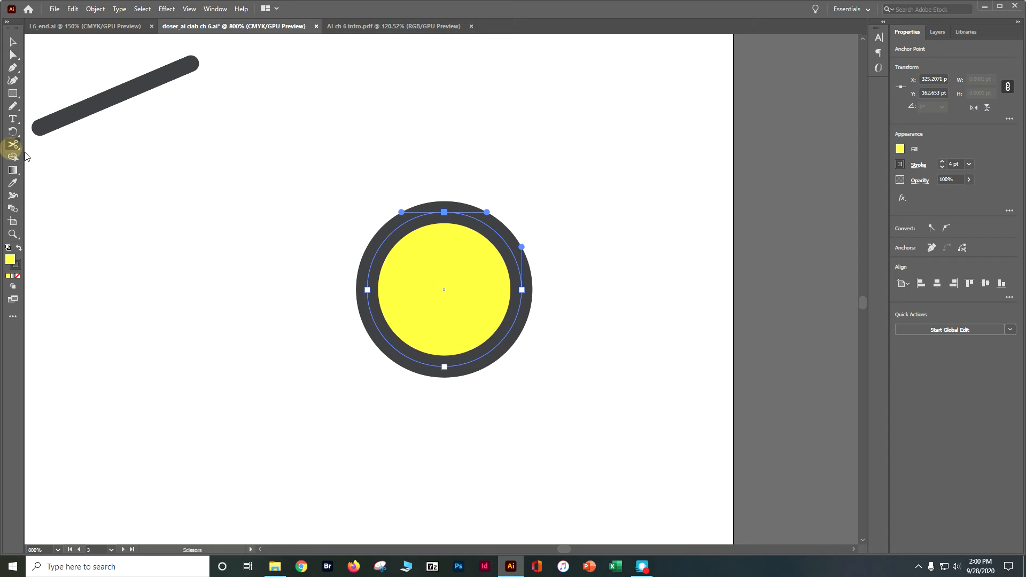
{"action": "left_click", "coordinate": [444, 213]}
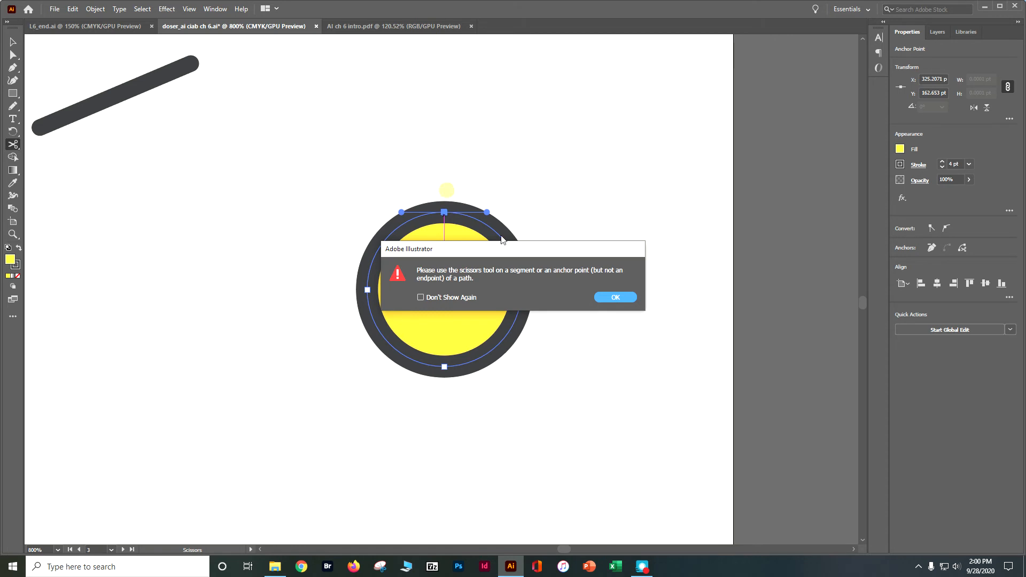
{"action": "left_click", "coordinate": [614, 297]}
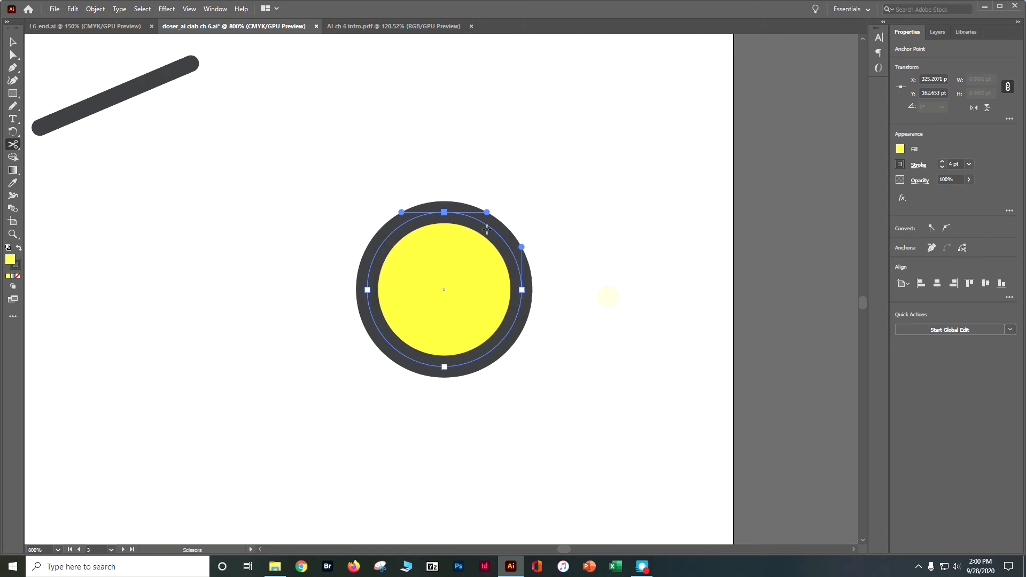
{"action": "left_click", "coordinate": [444, 212]}
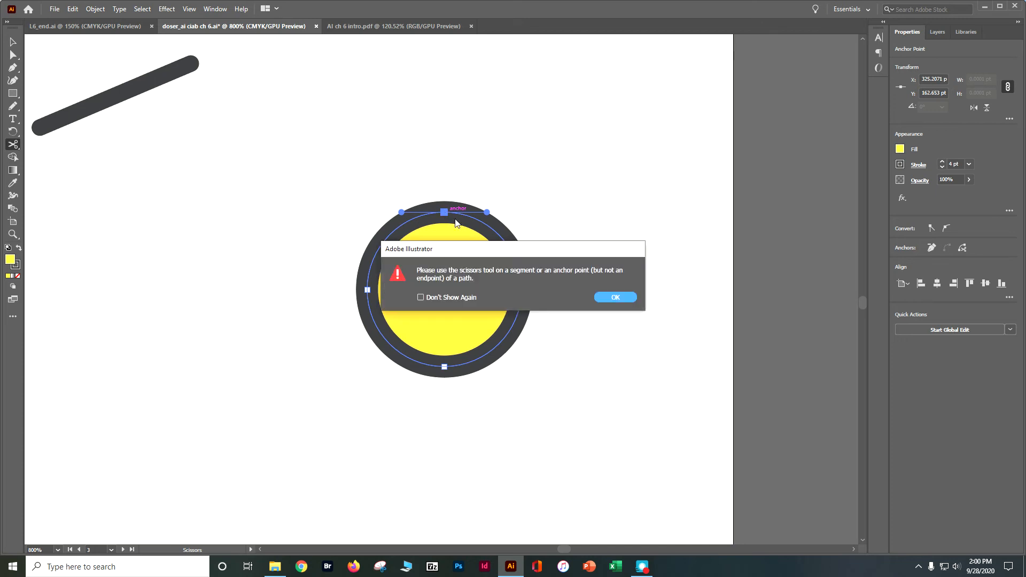
{"action": "left_click", "coordinate": [613, 295]}
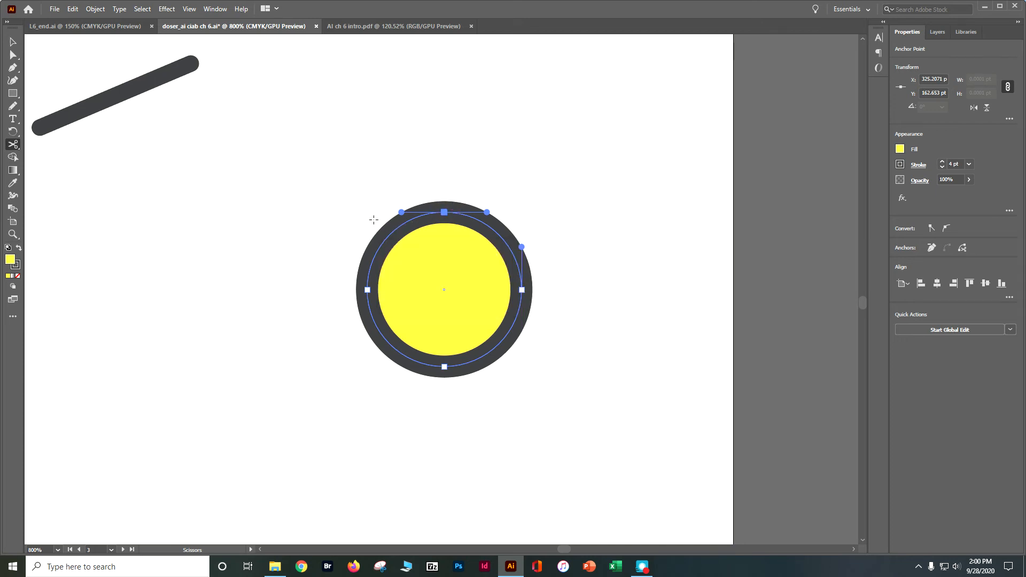
- Reselect the yellow circle's entire path and shift it about 1 pt upward and slightly to the left
{"action": "key", "text": "ctrl+plus"}
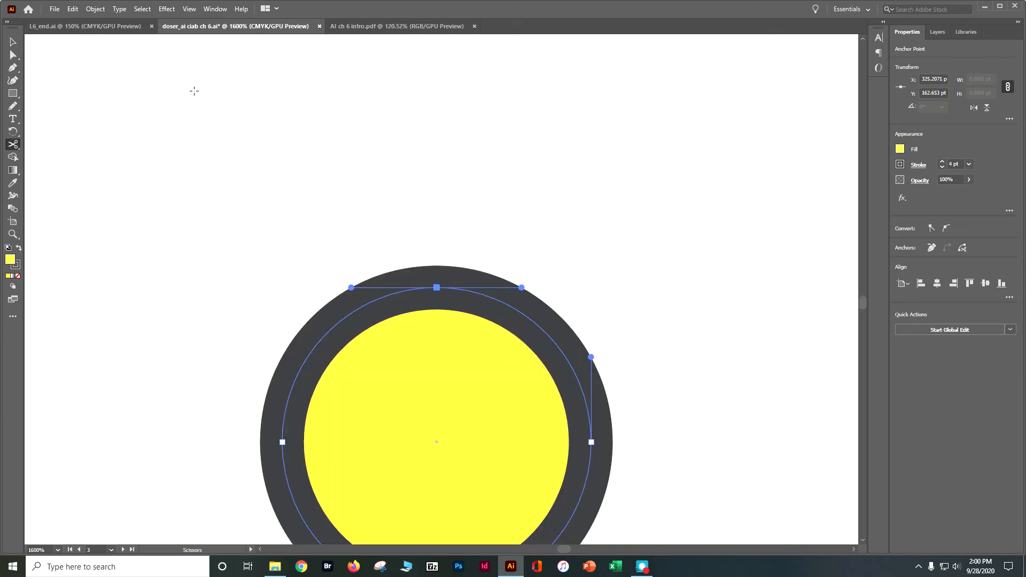
{"action": "left_click", "coordinate": [13, 55]}
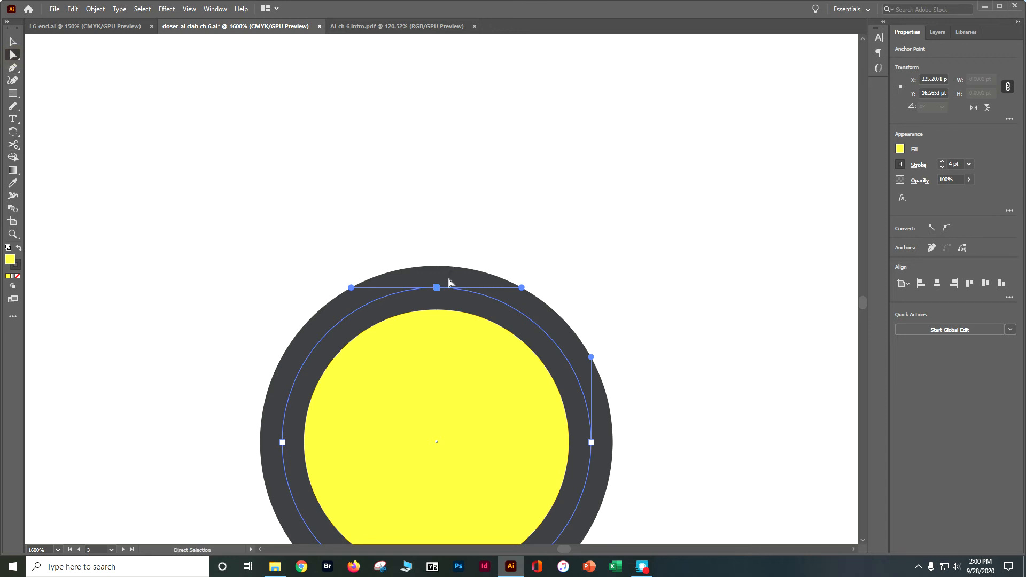
{"action": "left_click", "coordinate": [447, 265]}
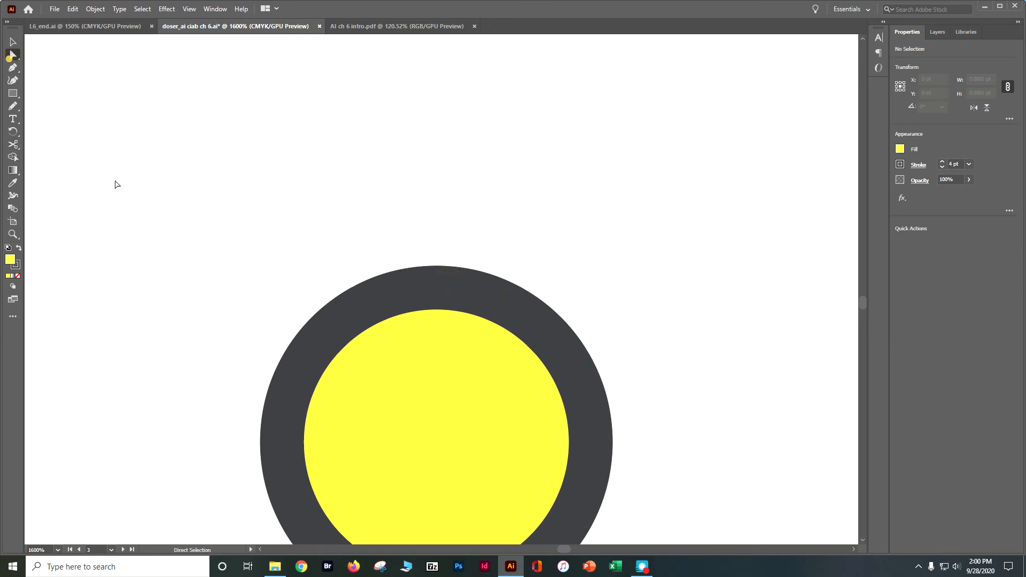
{"action": "left_click", "coordinate": [351, 319]}
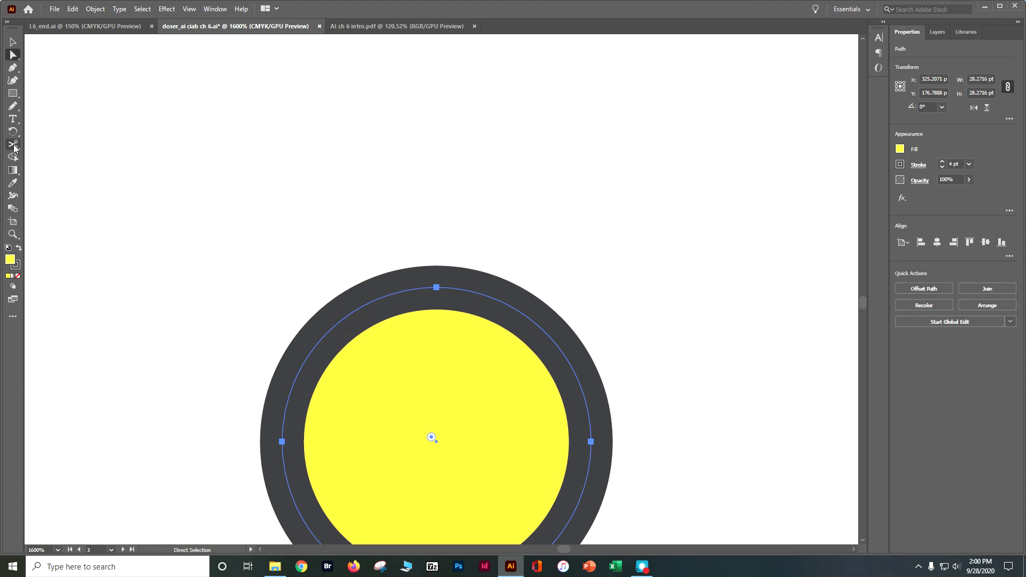
{"action": "left_click", "coordinate": [13, 146]}
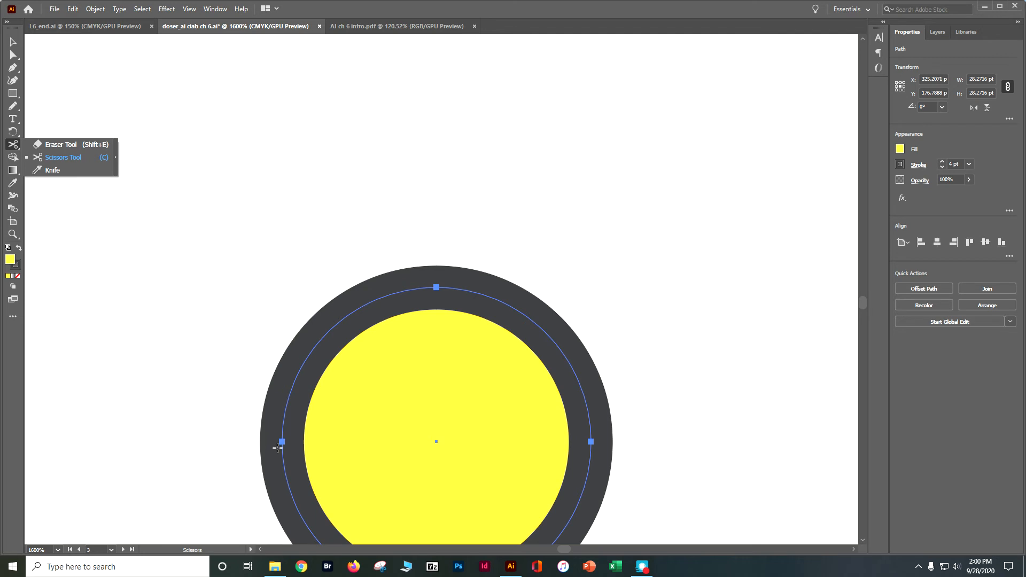
{"action": "left_click", "coordinate": [436, 287]}
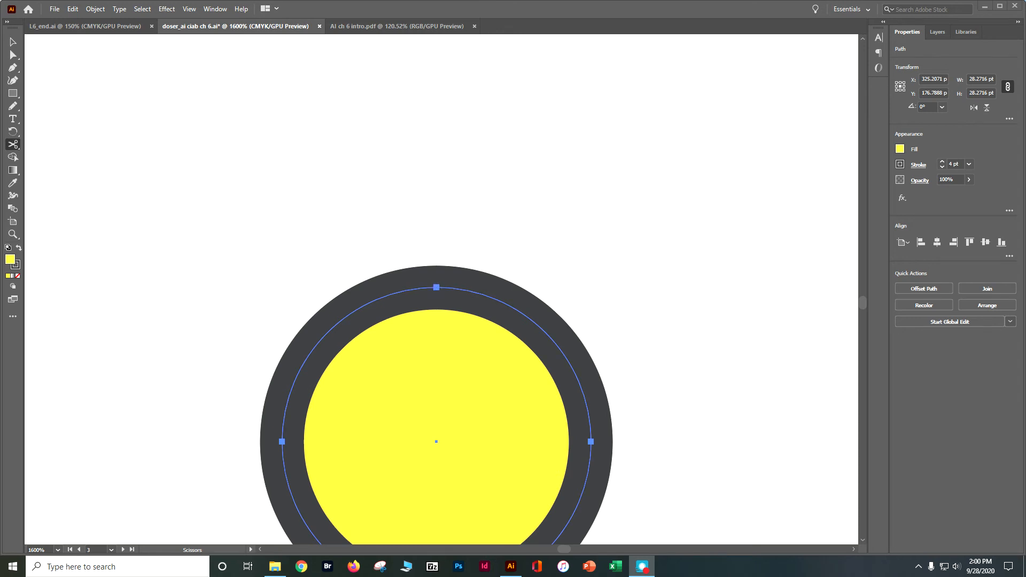
{"action": "left_click", "coordinate": [13, 55]}
{"action": "mouse_move", "coordinate": [436, 287]}
{"action": "left_mouse_down"}
{"action": "mouse_move", "coordinate": [436, 268]}
{"action": "mouse_move", "coordinate": [432, 277]}
{"action": "left_mouse_up"}
- Cut the circle's path a second time with the Scissors tool, just to the right of its top anchor point
{"action": "left_click", "coordinate": [16, 147]}
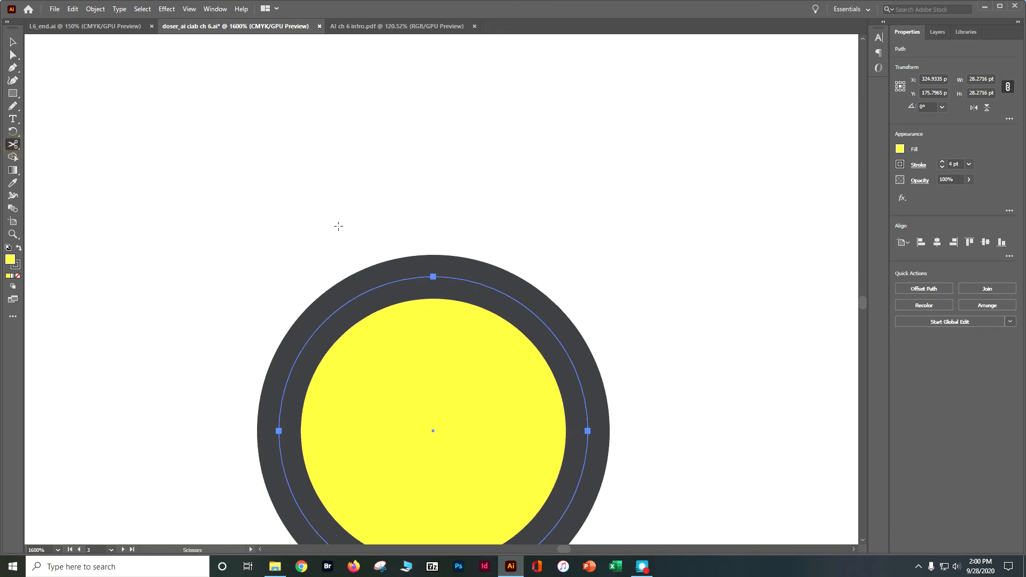
{"action": "left_click", "coordinate": [433, 277]}
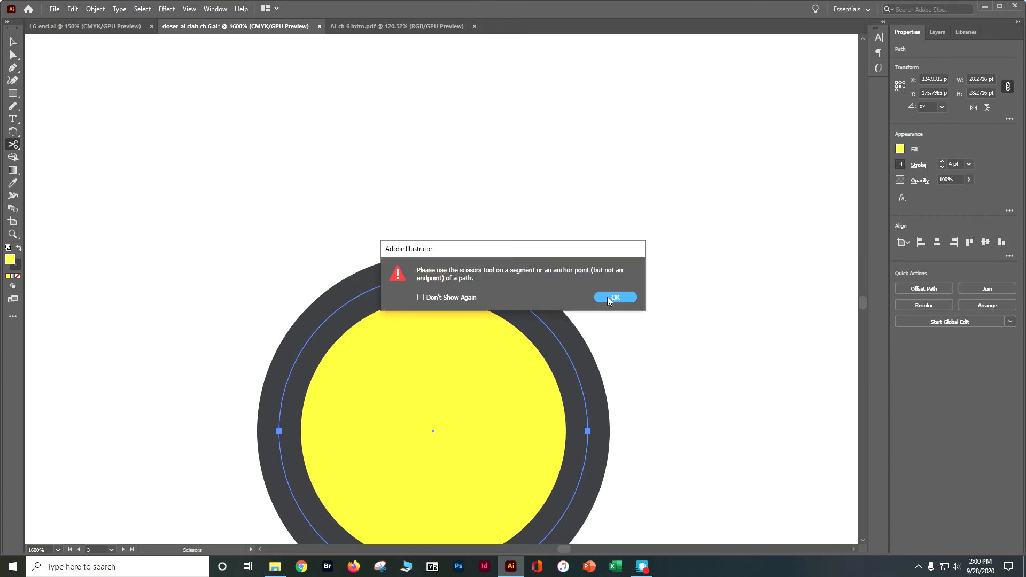
{"action": "left_click", "coordinate": [612, 298]}
{"action": "left_click", "coordinate": [443, 277]}
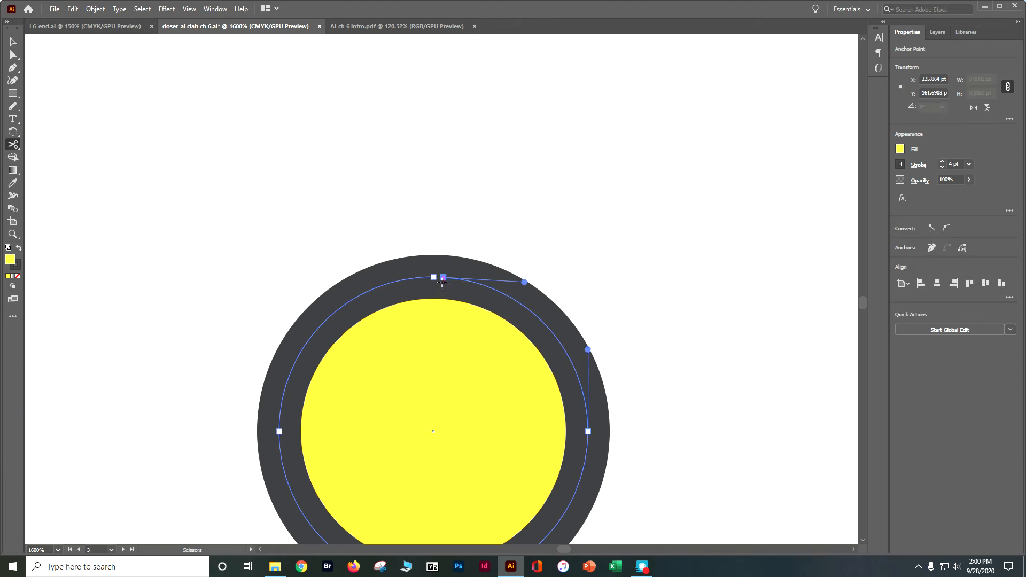
- Pull the circle's two cut end points up to the same height, about Y 149.58 pt, leaving a narrow gap between them
{"action": "left_click", "coordinate": [13, 55]}
{"action": "left_click_drag", "start_coordinate": [444, 278], "coordinate": [459, 159]}
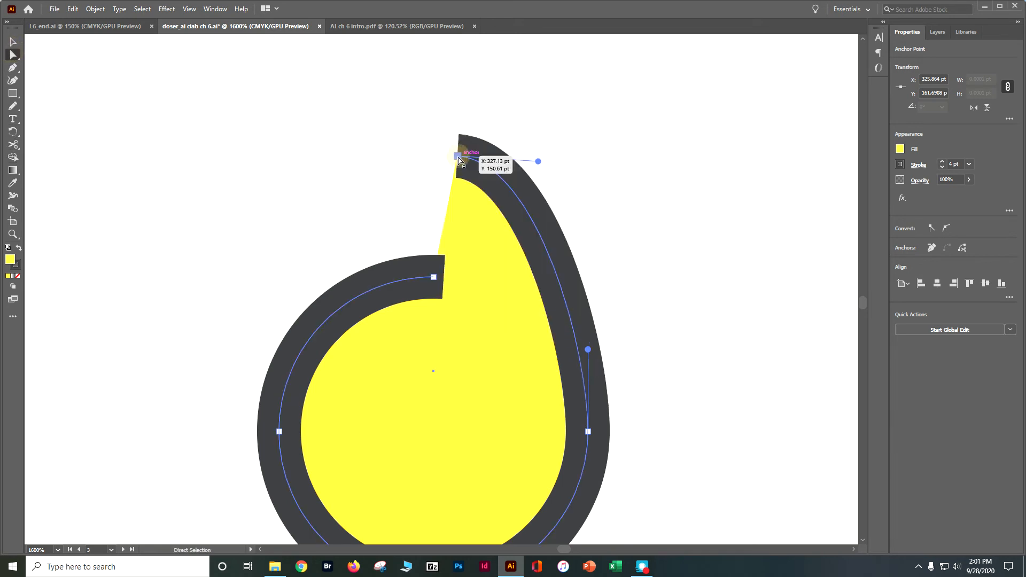
{"action": "left_click_drag", "start_coordinate": [434, 277], "coordinate": [416, 144]}
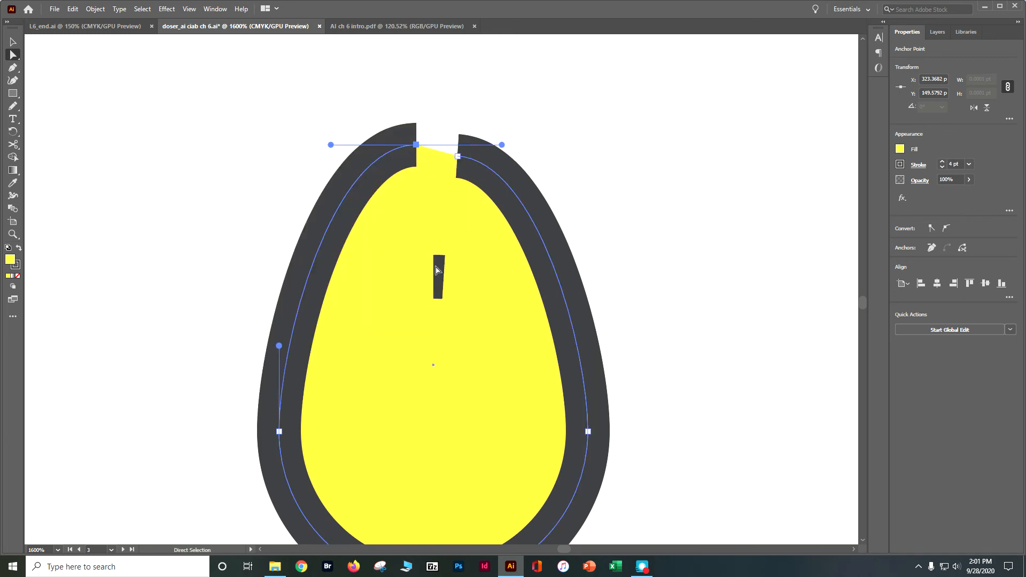
{"action": "left_click_drag", "start_coordinate": [458, 157], "coordinate": [443, 145]}
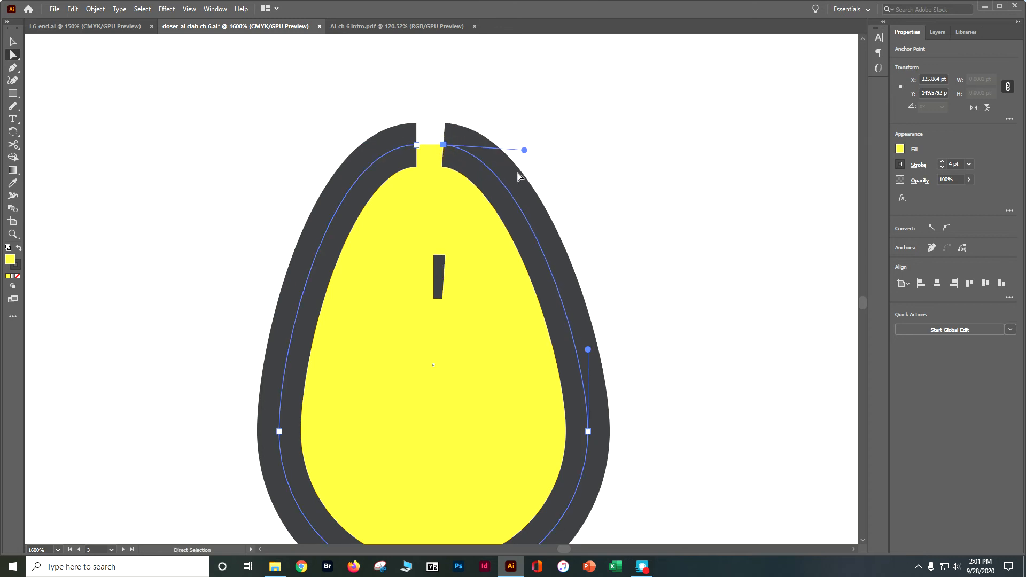
- Select both open end points at the top of the yellow shape and convert them to corner points
{"action": "key", "text": "v"}
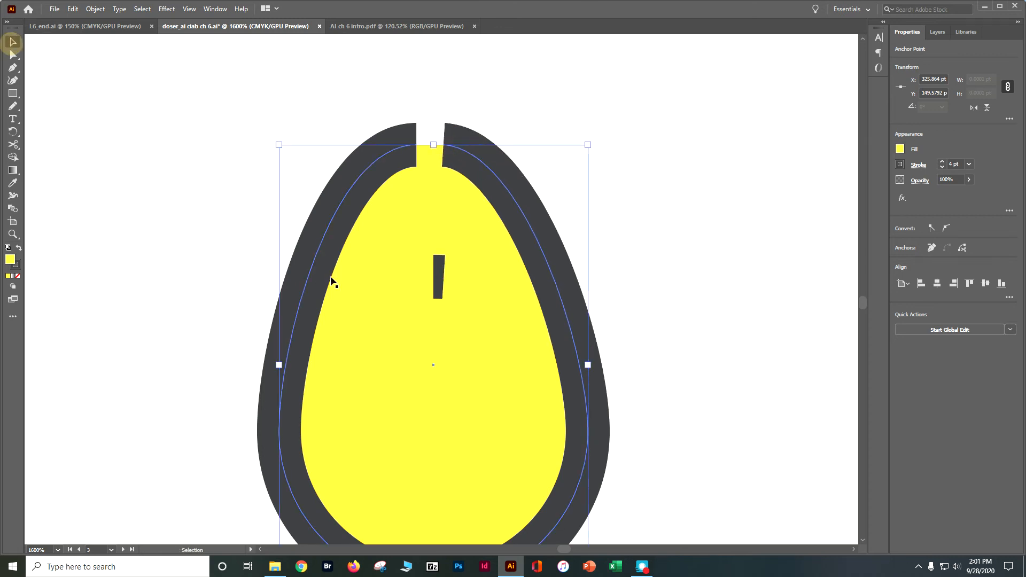
{"action": "left_click", "coordinate": [439, 276]}
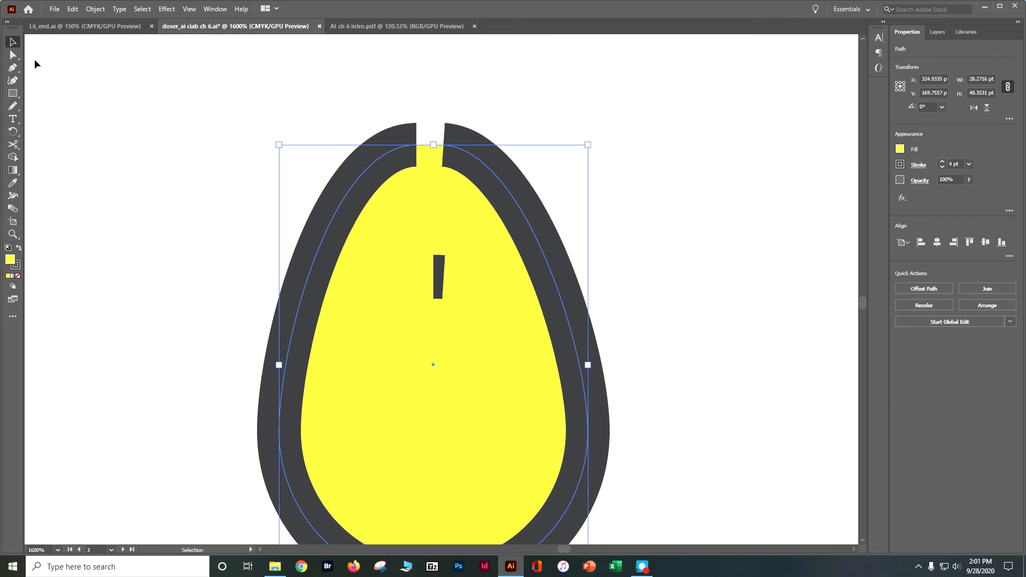
{"action": "left_click", "coordinate": [13, 55]}
{"action": "left_click_drag", "start_coordinate": [321, 98], "coordinate": [514, 162]}
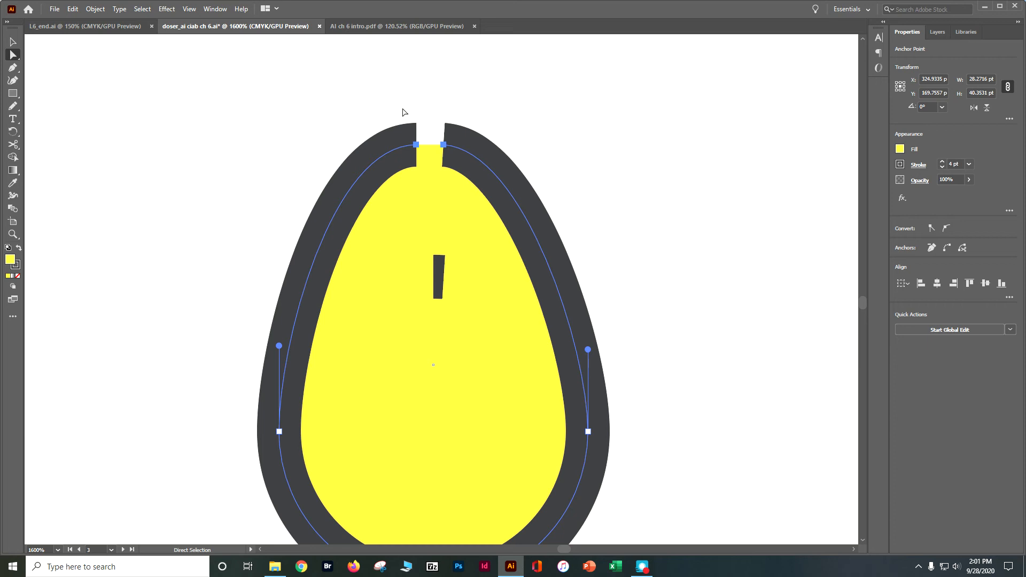
{"action": "left_click_drag", "start_coordinate": [343, 108], "coordinate": [505, 189]}
{"action": "left_click", "coordinate": [929, 228]}
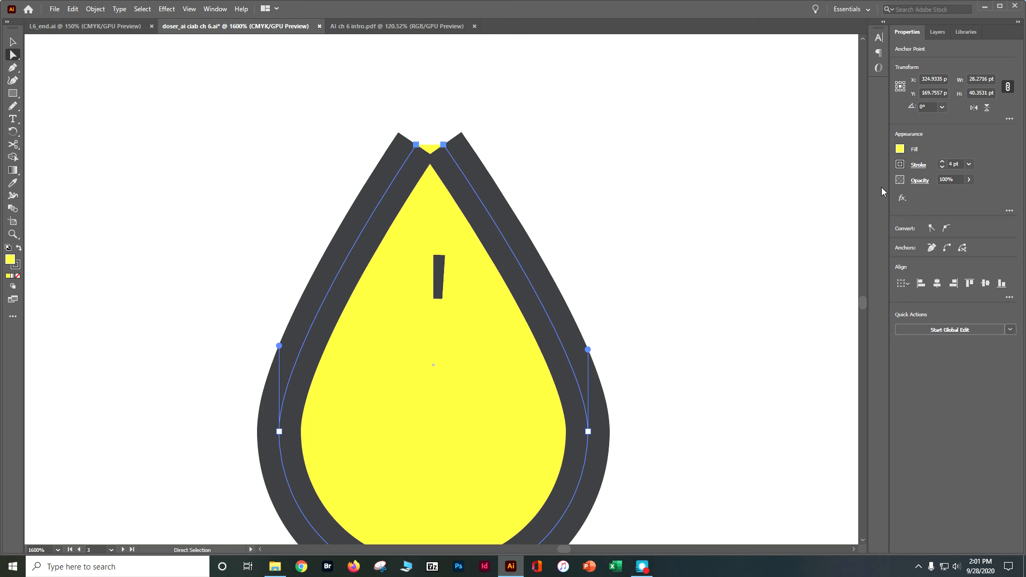
- Add the Join tool to the toolbar in the Pencil tool's slot and make it the active tool
{"action": "left_click", "coordinate": [14, 318]}
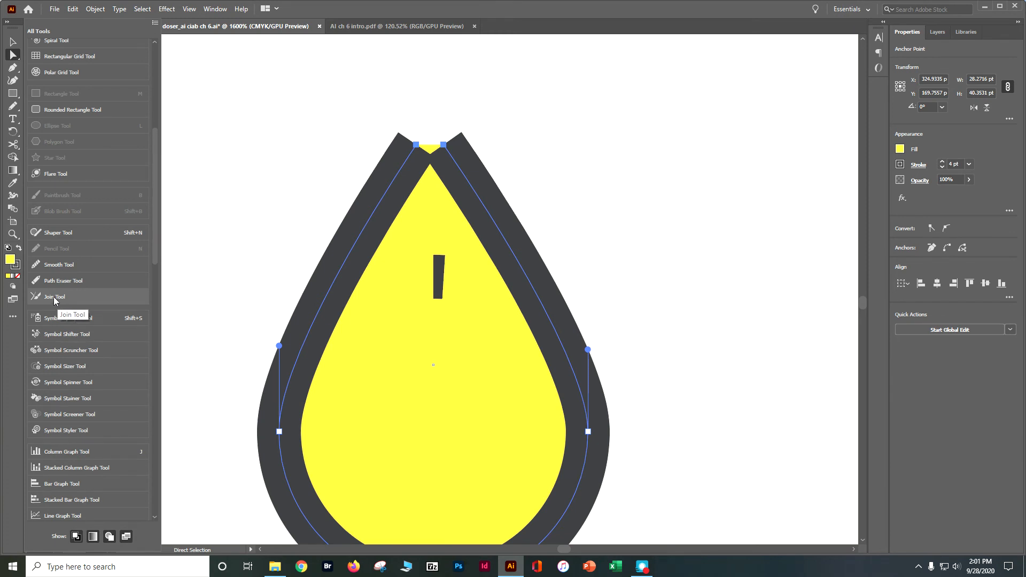
{"action": "left_click_drag", "start_coordinate": [46, 299], "coordinate": [18, 112]}
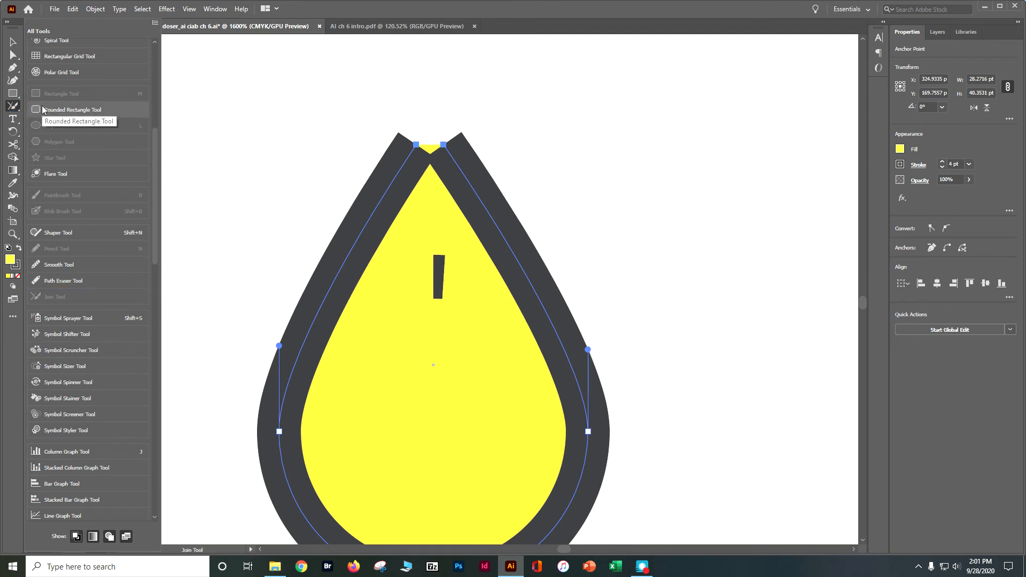
{"action": "key", "text": "Escape"}
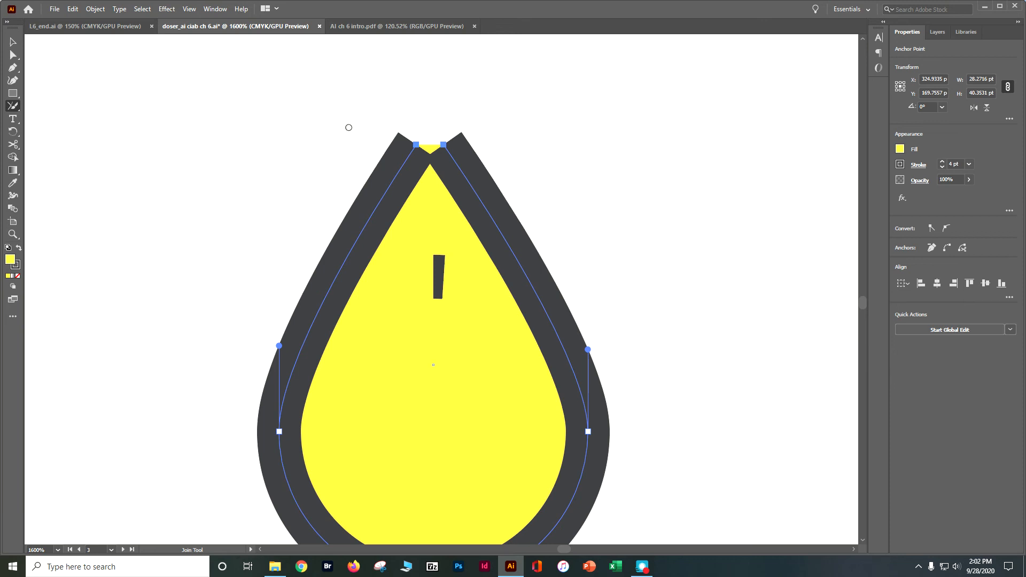
- Join the two open ends at the top of the yellow drop with the Join tool to close its path into a point
{"action": "mouse_move", "coordinate": [348, 126]}
{"action": "left_mouse_down"}
{"action": "mouse_move", "coordinate": [382, 139]}
{"action": "mouse_move", "coordinate": [517, 138]}
{"action": "left_mouse_up"}
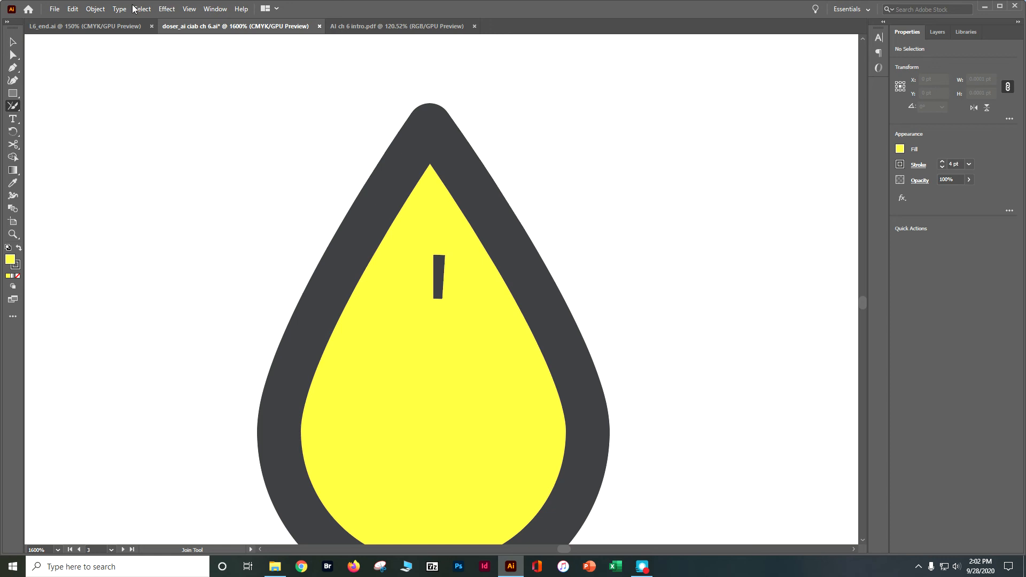
{"action": "left_click", "coordinate": [189, 8]}
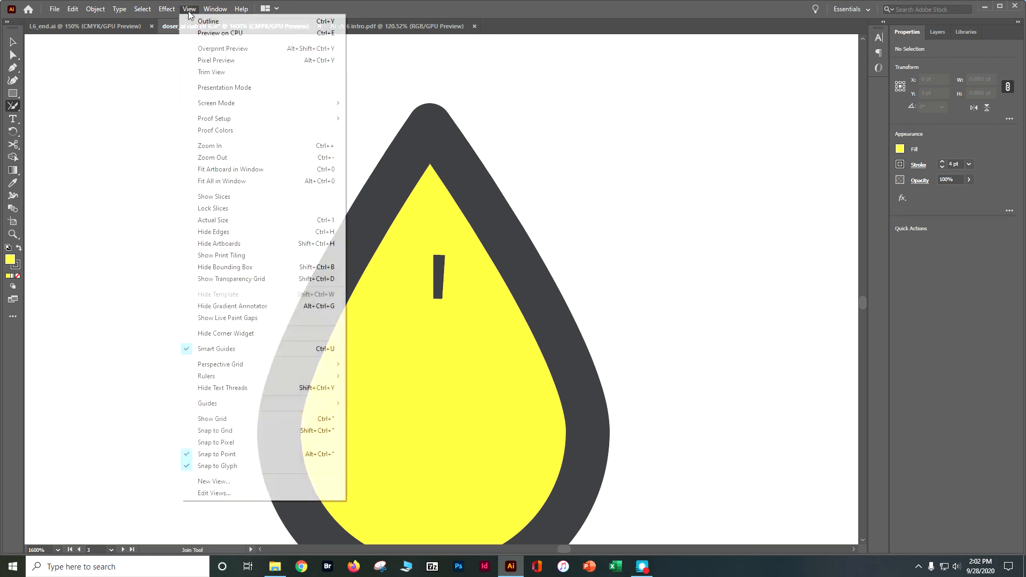
{"action": "left_click", "coordinate": [225, 169]}
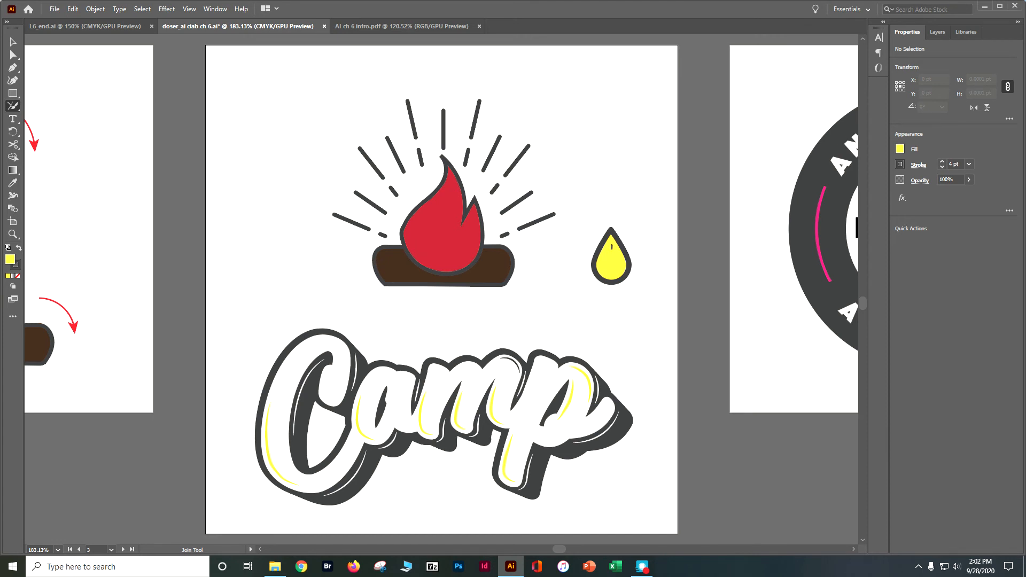
- Move the yellow drop onto the red flame on artboard 3 and bring it to the front
{"action": "key", "text": "v"}
{"action": "left_click_drag", "start_coordinate": [589, 258], "coordinate": [431, 241]}
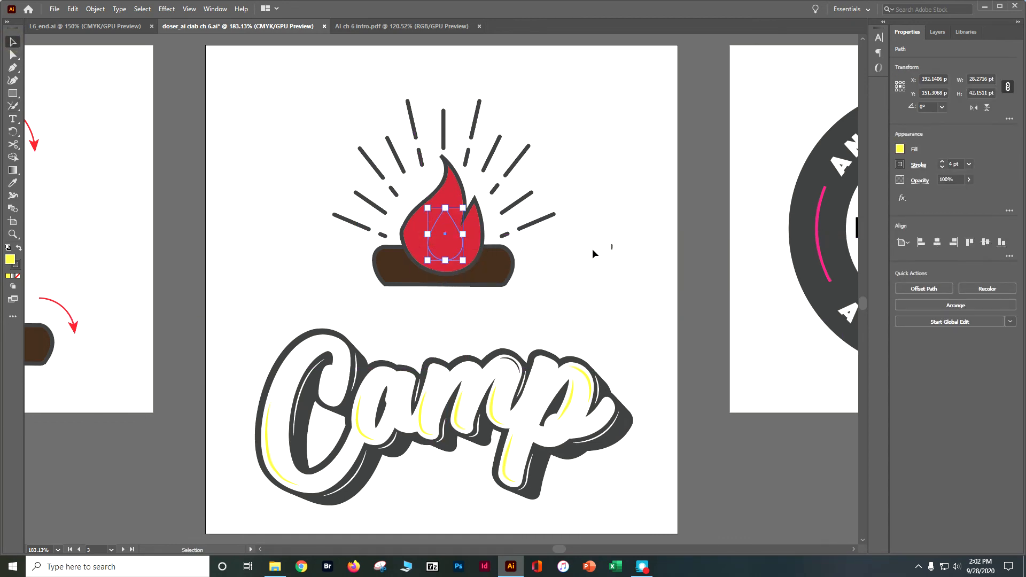
{"action": "left_click", "coordinate": [968, 306]}
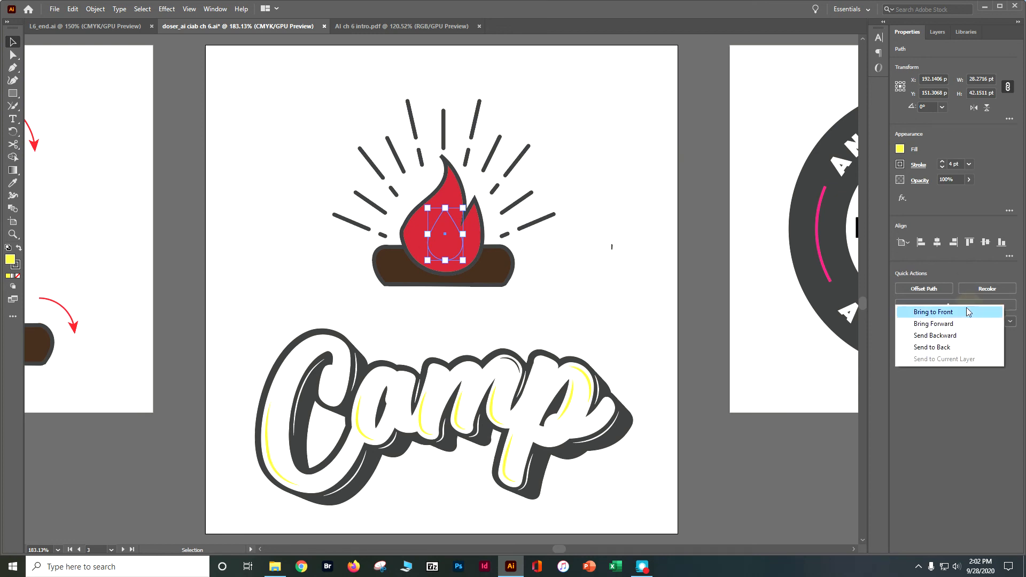
{"action": "left_click", "coordinate": [943, 312]}
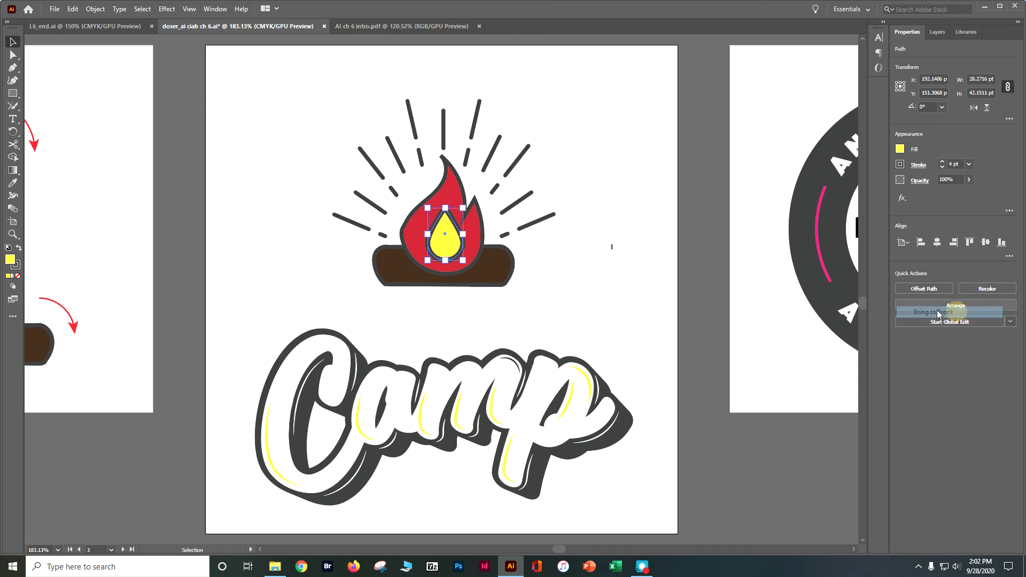
{"action": "left_click", "coordinate": [613, 253]}
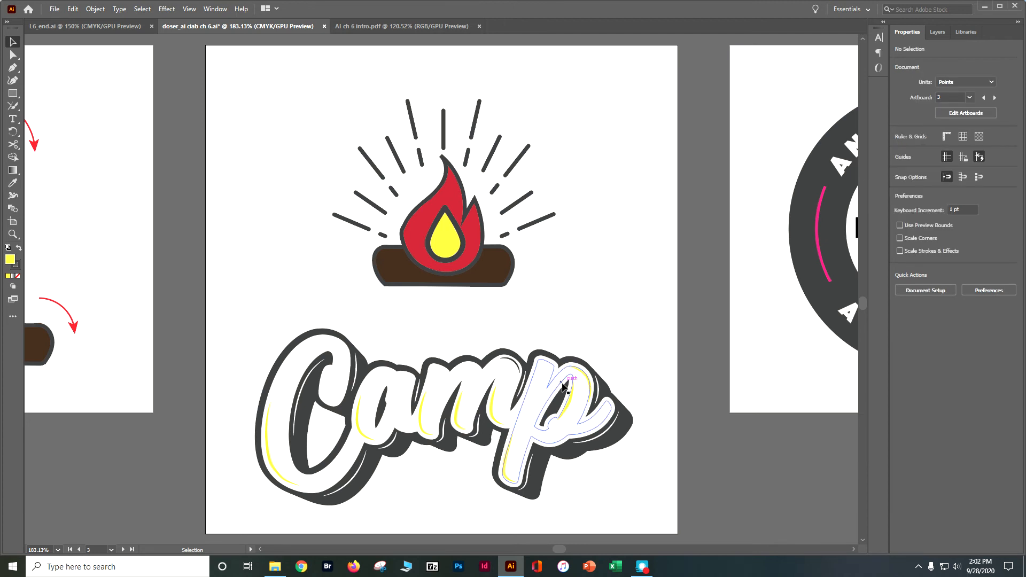
- Place the Camp lettering in front of the campfire so it overlaps the lower part of the log, and save the document
{"action": "left_click_drag", "start_coordinate": [583, 374], "coordinate": [585, 271]}
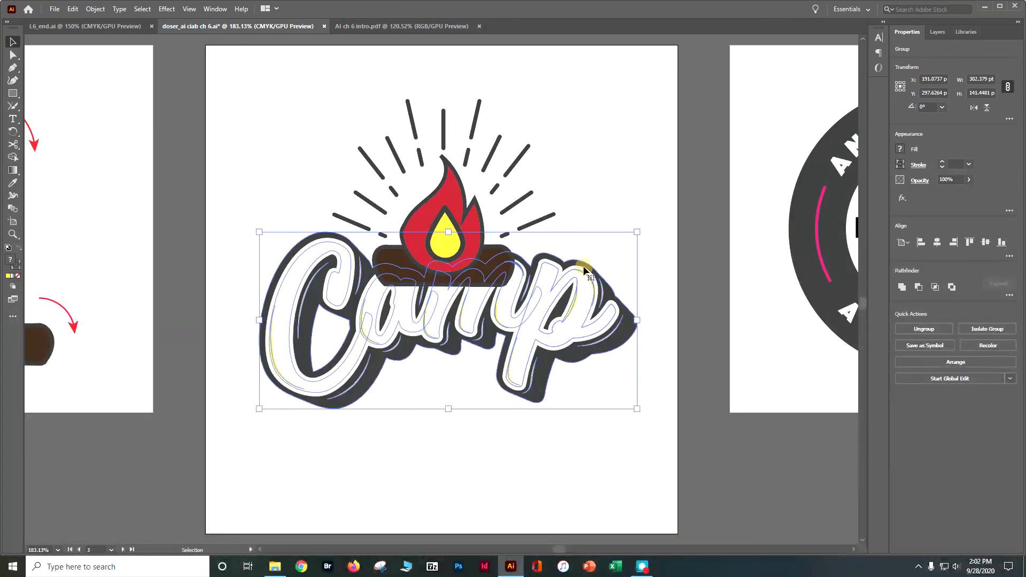
{"action": "left_click", "coordinate": [955, 363]}
{"action": "left_click", "coordinate": [955, 369]}
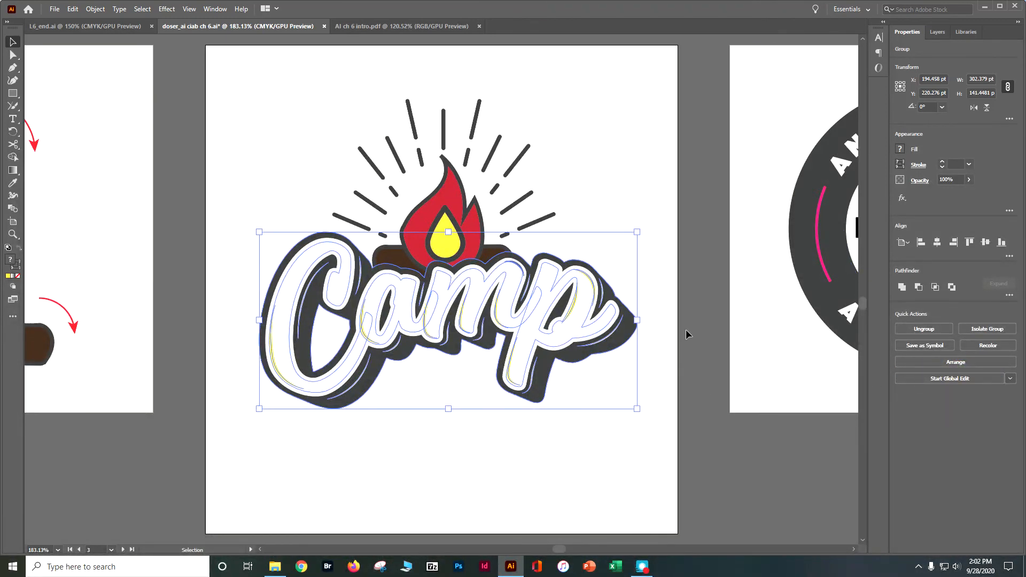
{"action": "left_click_drag", "start_coordinate": [584, 327], "coordinate": [584, 342]}
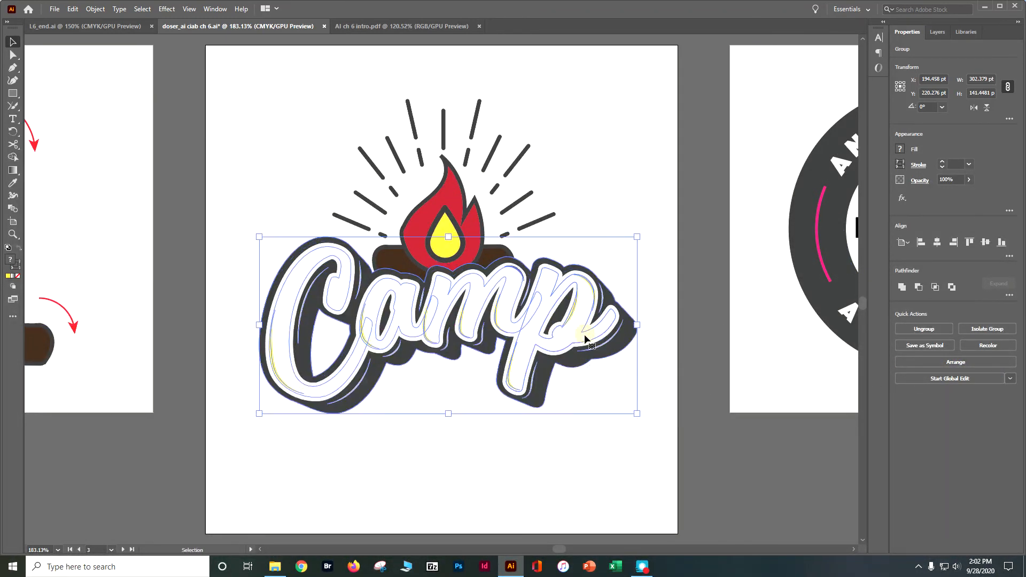
{"action": "left_click", "coordinate": [550, 484]}
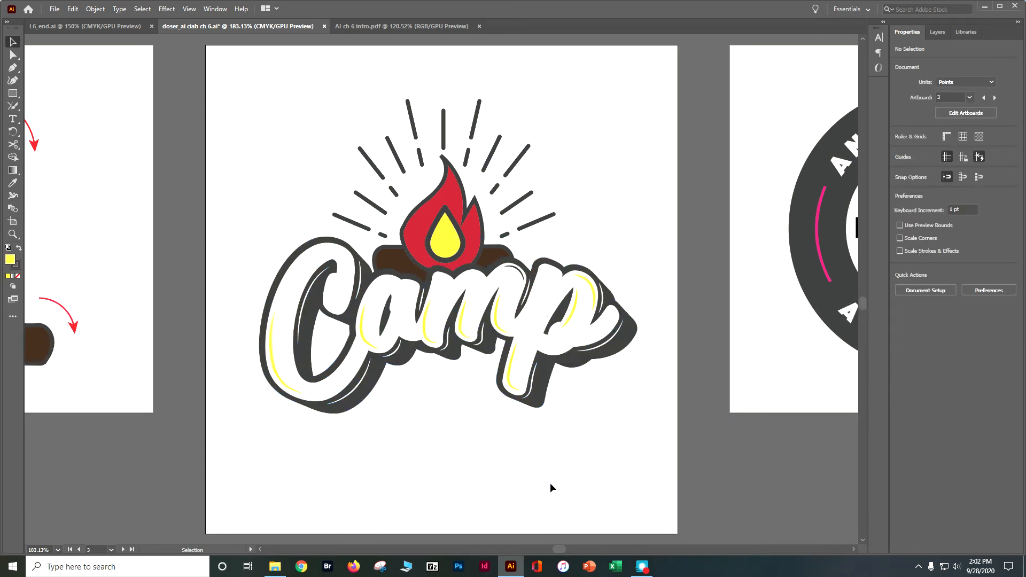
{"action": "key", "text": "a"}
{"action": "key", "text": "ctrl+s"}
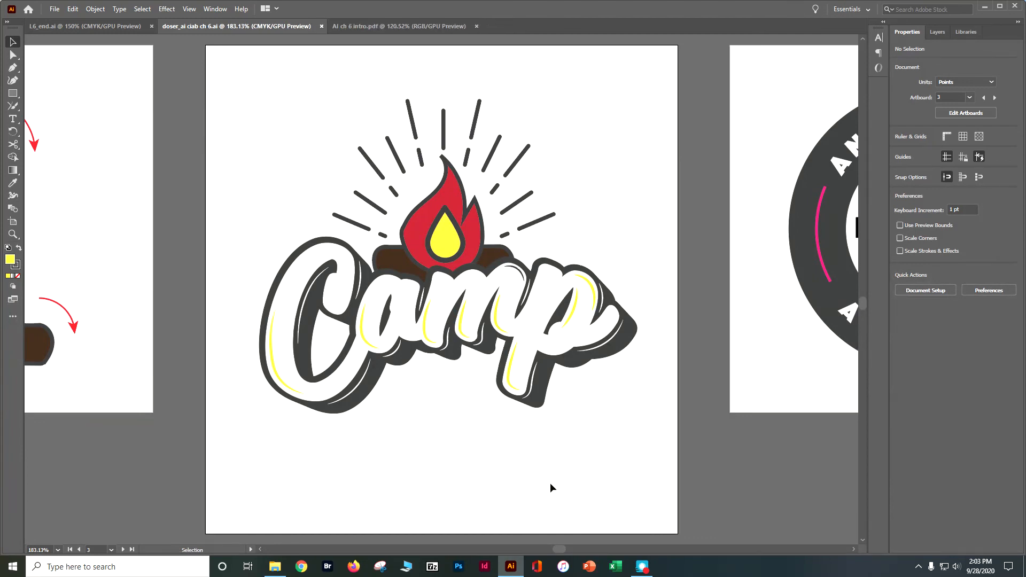
- Select both pink arcs in the round badge on artboard 4 and set their stroke weight to 3 pt
{"action": "left_click_drag", "start_coordinate": [560, 548], "coordinate": [570, 550]}
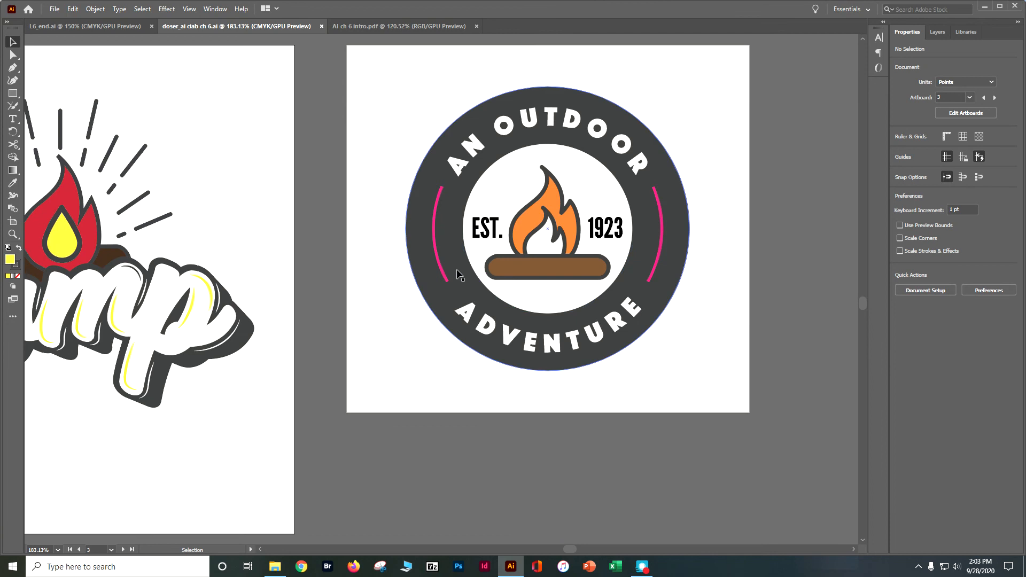
{"action": "left_click", "coordinate": [439, 278]}
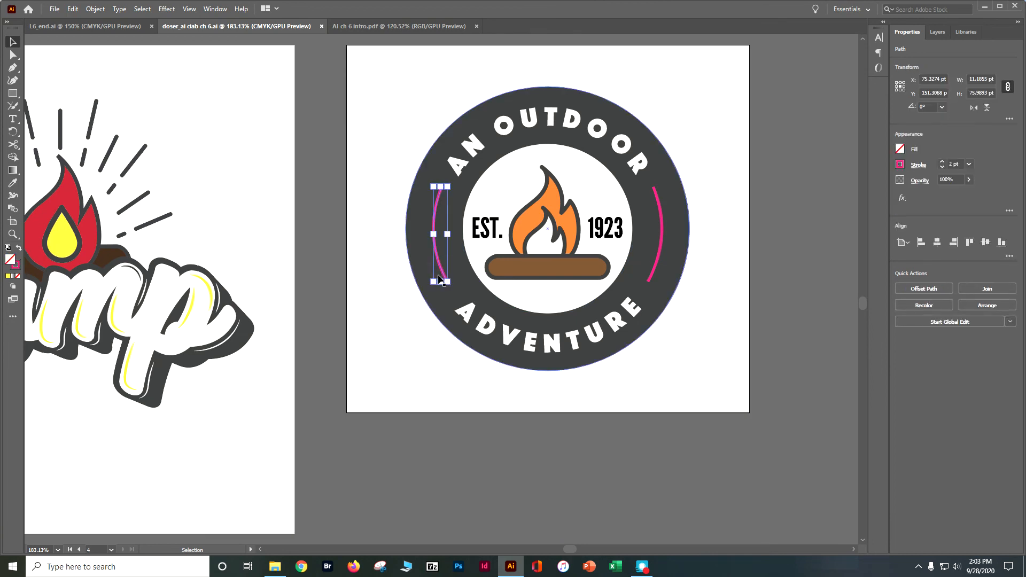
{"action": "left_click", "coordinate": [658, 263], "text": "shift"}
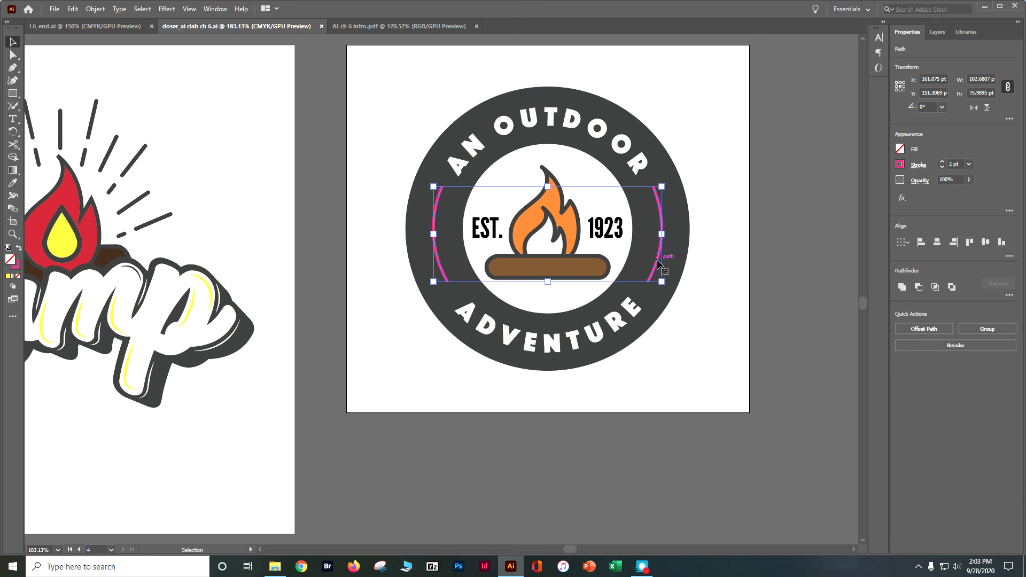
{"action": "left_click", "coordinate": [918, 164]}
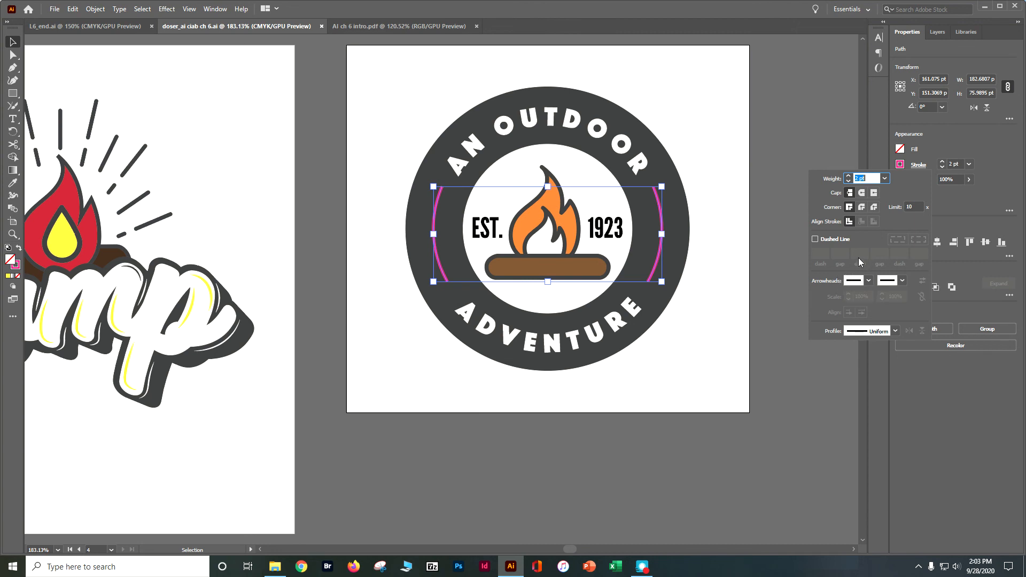
{"action": "left_click", "coordinate": [848, 176]}
- Give both pink arcs an Arrow 5 start arrowhead scaled to 70%
{"action": "left_click", "coordinate": [865, 282]}
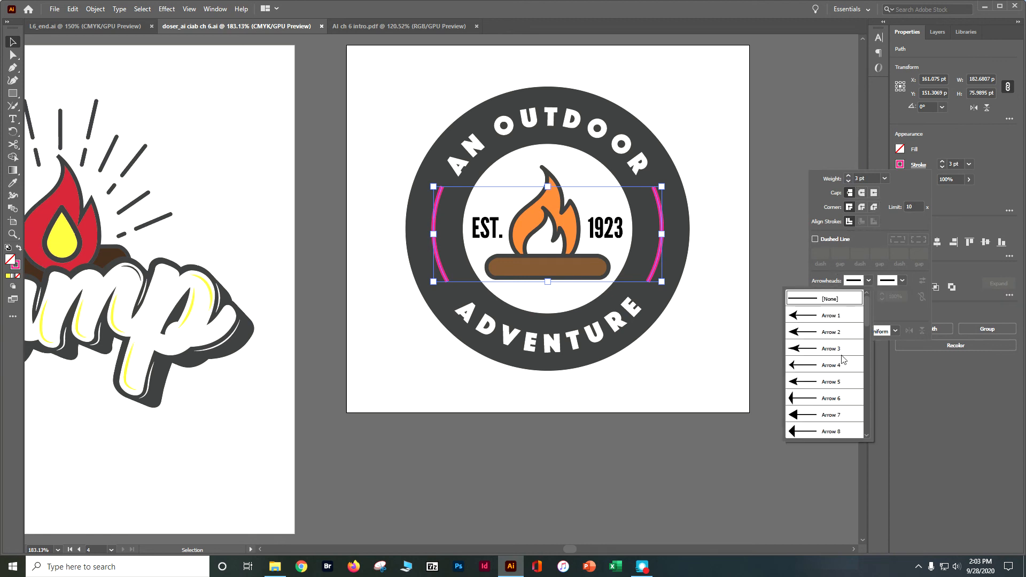
{"action": "left_click", "coordinate": [832, 382]}
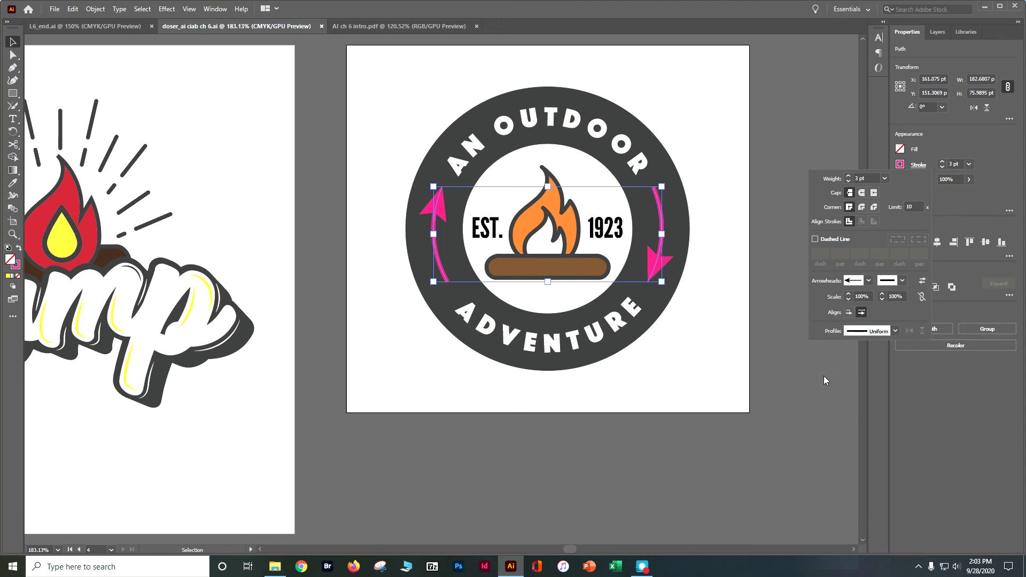
{"action": "left_click", "coordinate": [867, 297]}
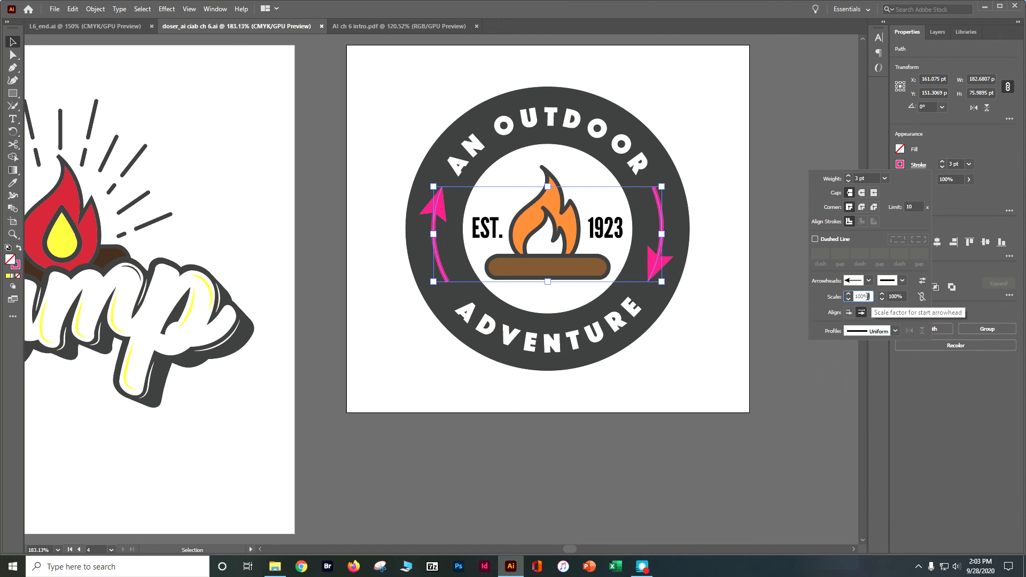
{"action": "type", "text": "70"}
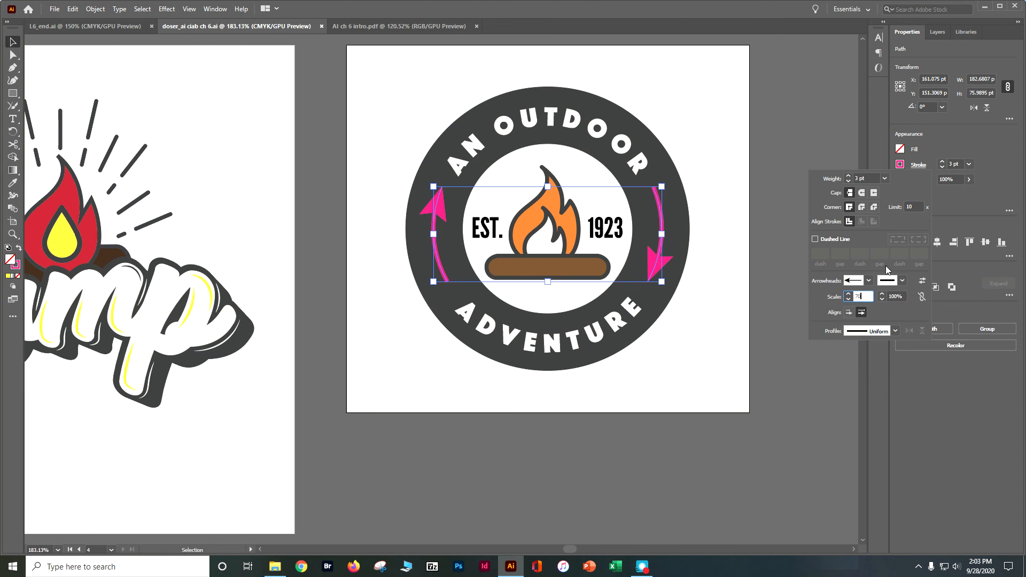
- Add Arrow 17 as the end arrowhead of both pink arcs and scale it to 70%
{"action": "left_click", "coordinate": [904, 280]}
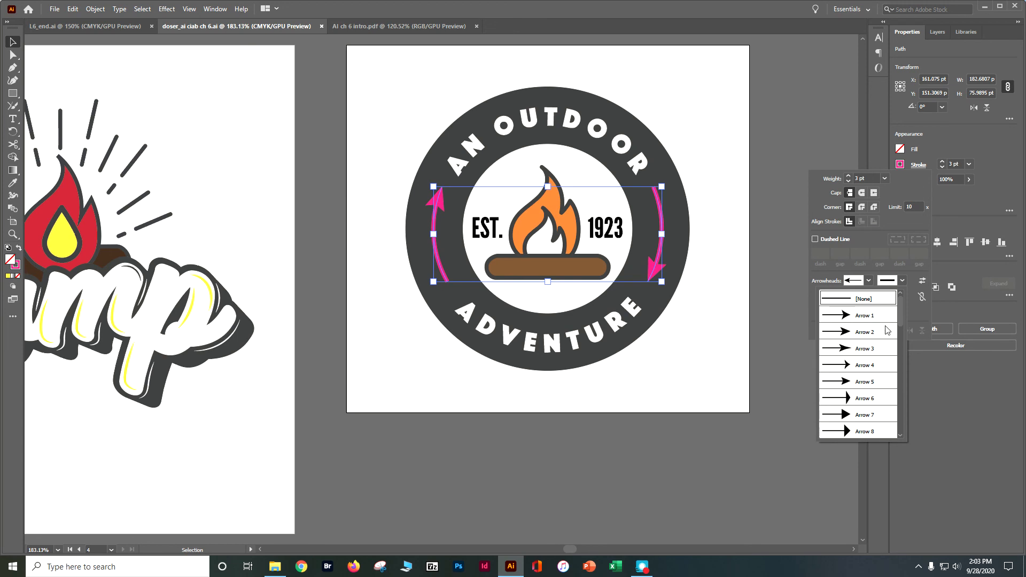
{"action": "left_click_drag", "start_coordinate": [899, 319], "coordinate": [894, 375]}
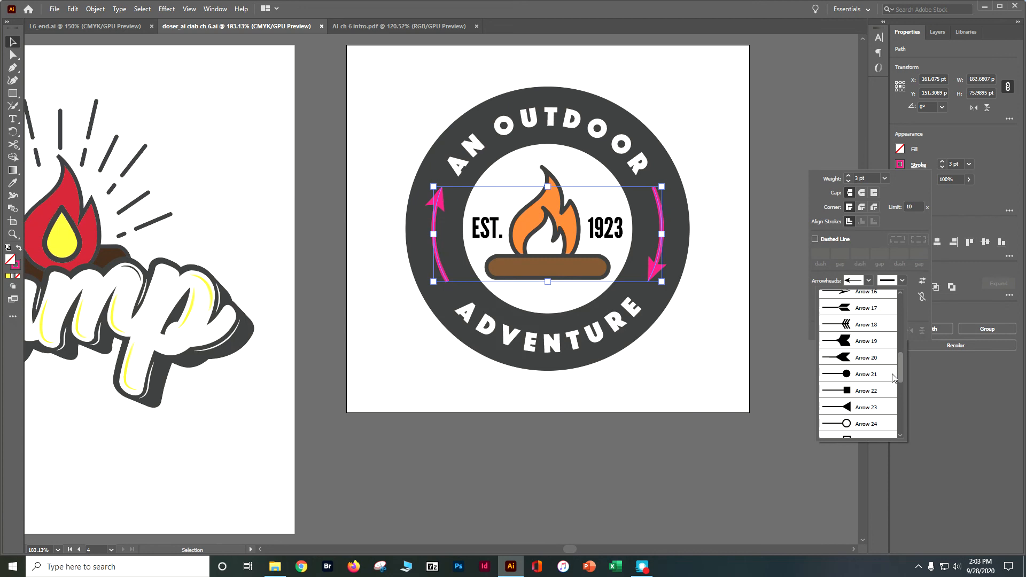
{"action": "left_click", "coordinate": [855, 311]}
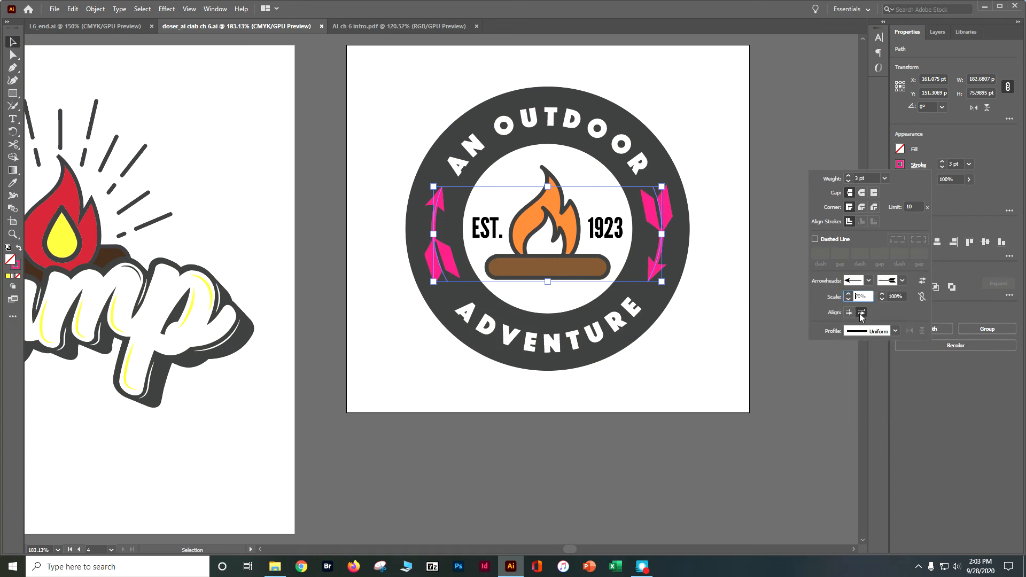
{"action": "left_click", "coordinate": [894, 298]}
{"action": "type", "text": "70"}
{"action": "key", "text": "Tab"}
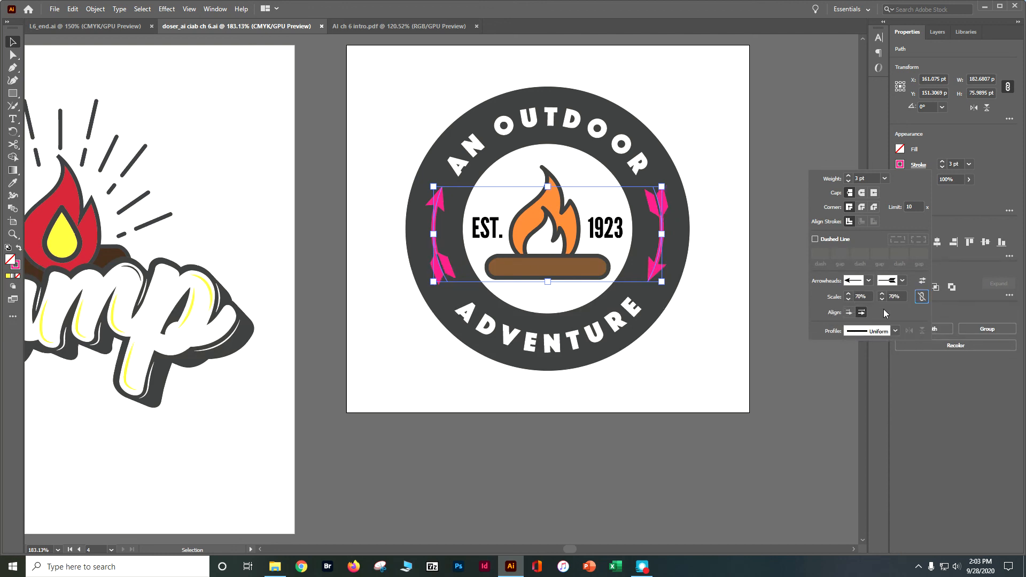
- Change the stroke color of both badge arrows to white, deselect them and save the document
{"action": "left_click", "coordinate": [902, 169]}
{"action": "left_click", "coordinate": [899, 164]}
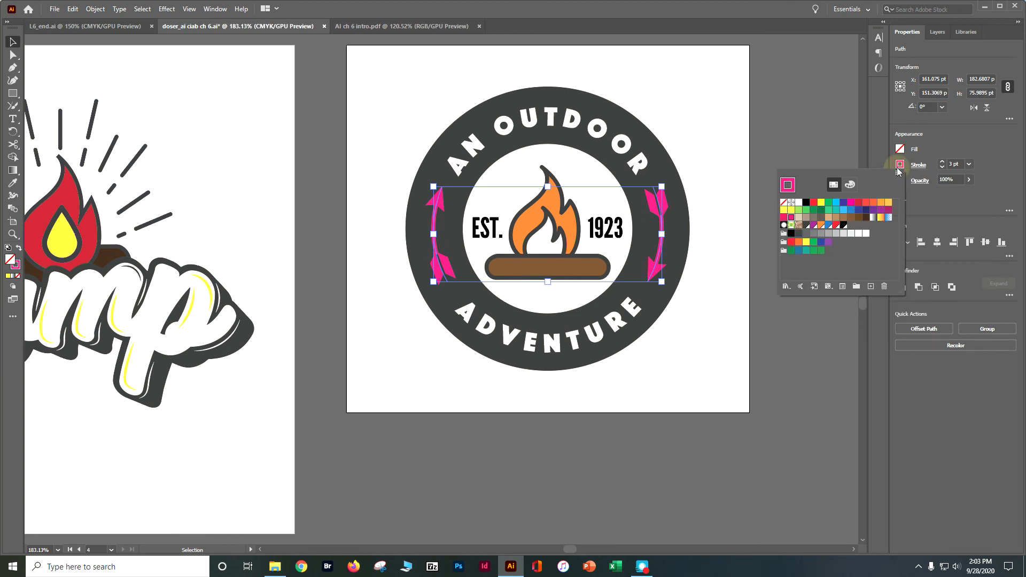
{"action": "left_click", "coordinate": [797, 205]}
{"action": "left_click", "coordinate": [797, 205]}
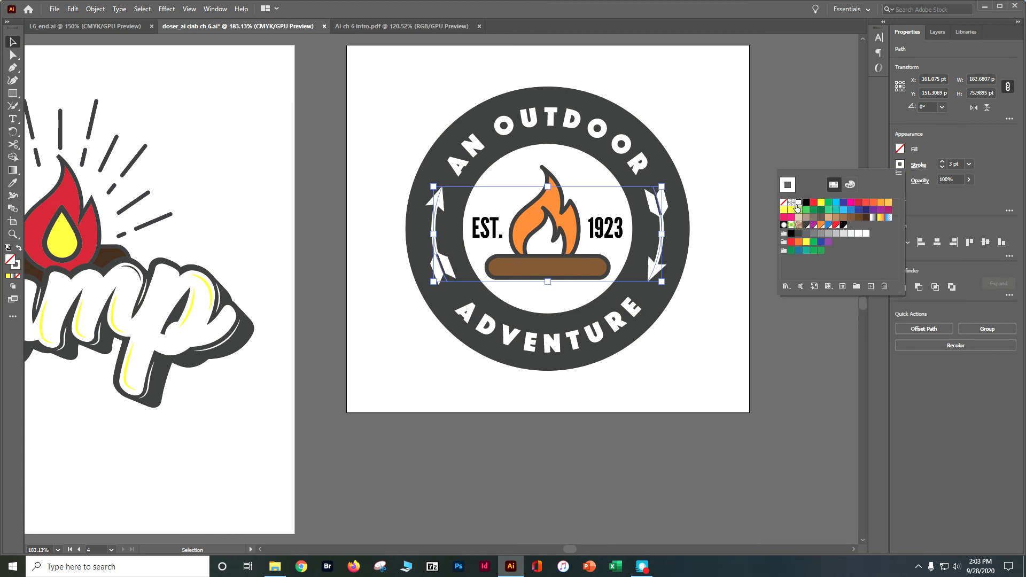
{"action": "left_click", "coordinate": [790, 134]}
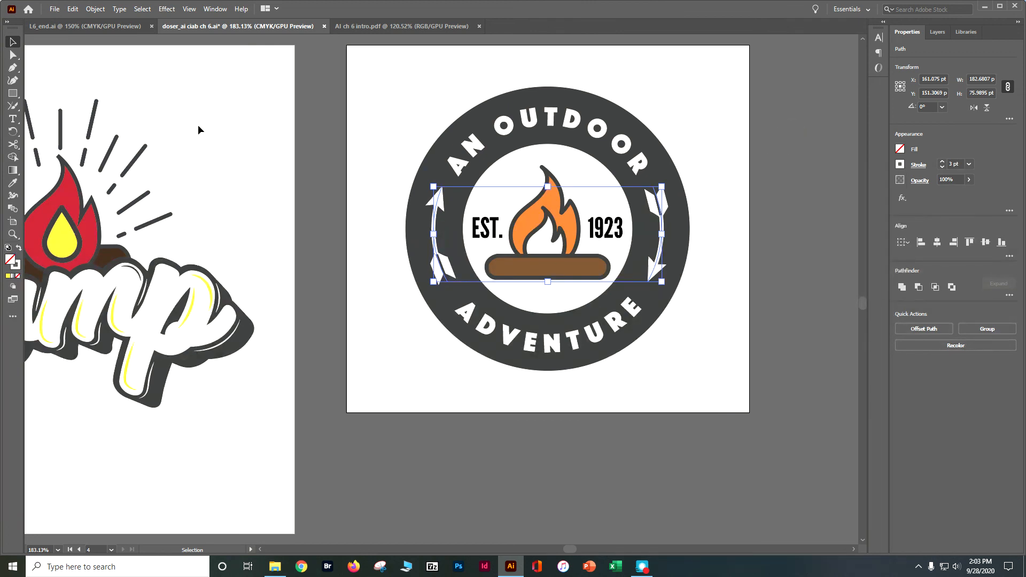
{"action": "left_click", "coordinate": [332, 119]}
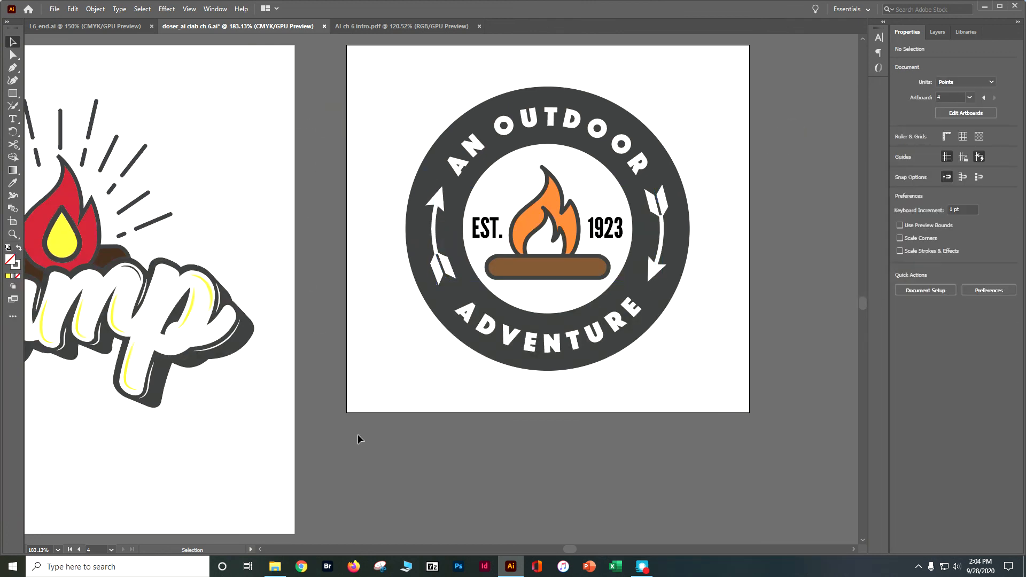
{"action": "key", "text": "a"}
{"action": "key", "text": "ctrl+minus"}
{"action": "key", "text": "ctrl+minus"}
{"action": "key", "text": "ctrl+minus"}
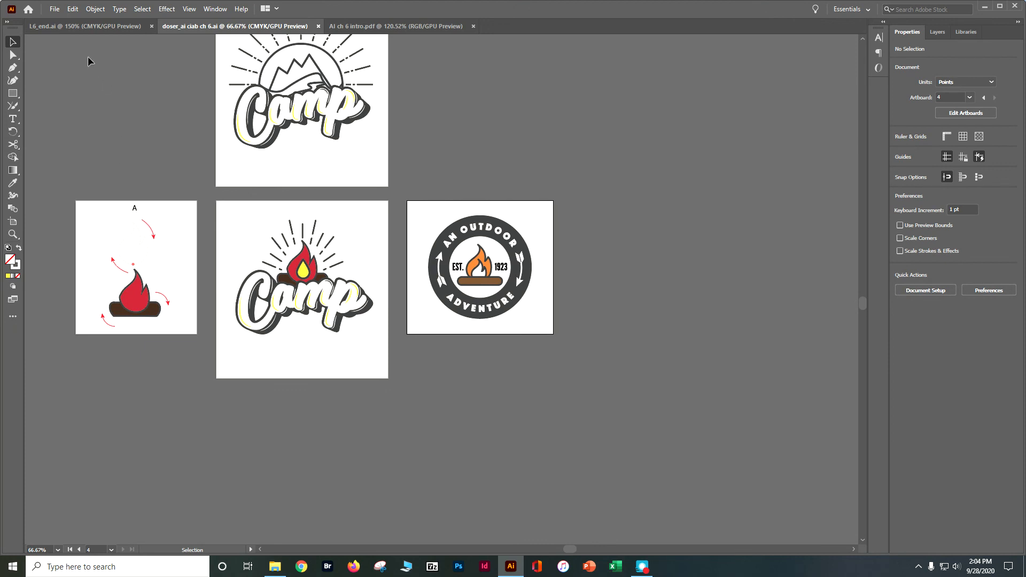
- Start packaging the document and set the package location to the Lesson06 folder inside Teaching, Revised Tutorials CC2020, AI CIAB CC 2020
{"action": "left_click", "coordinate": [55, 10]}
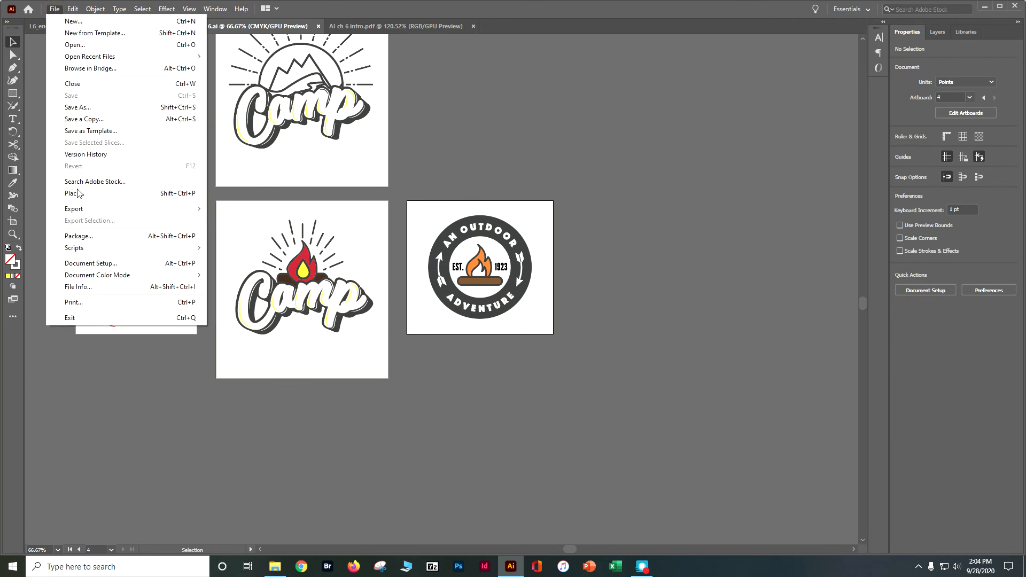
{"action": "left_click", "coordinate": [70, 236]}
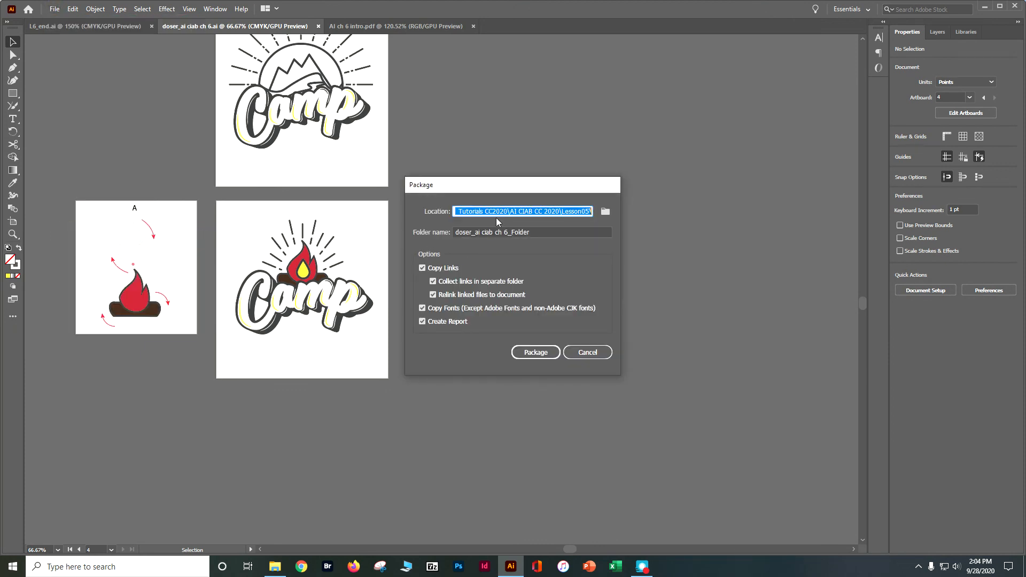
{"action": "left_click", "coordinate": [605, 212]}
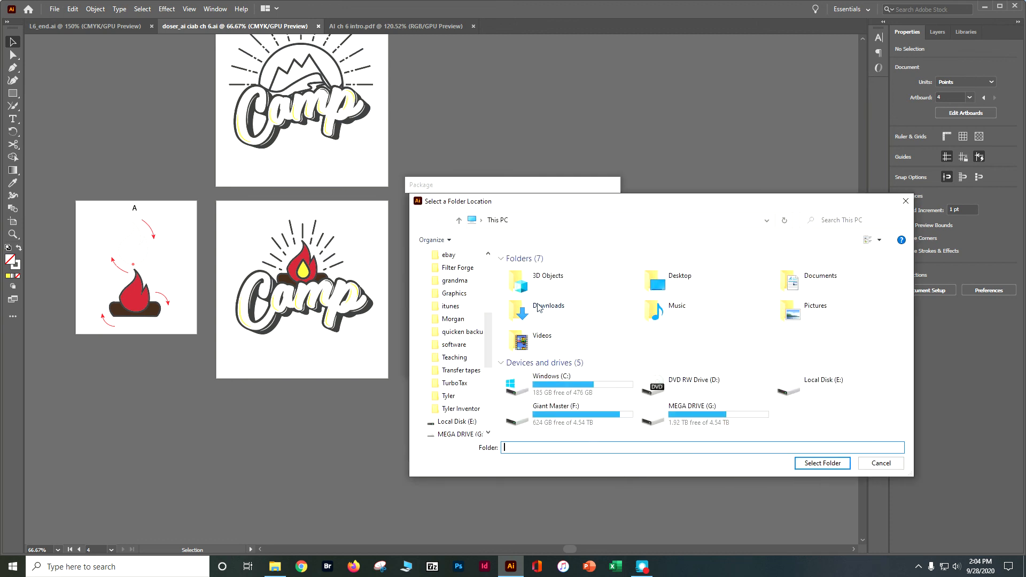
{"action": "left_click_drag", "start_coordinate": [488, 355], "coordinate": [491, 391]}
{"action": "left_click", "coordinate": [455, 382]}
{"action": "double_click", "coordinate": [822, 280]}
{"action": "left_click", "coordinate": [561, 283]}
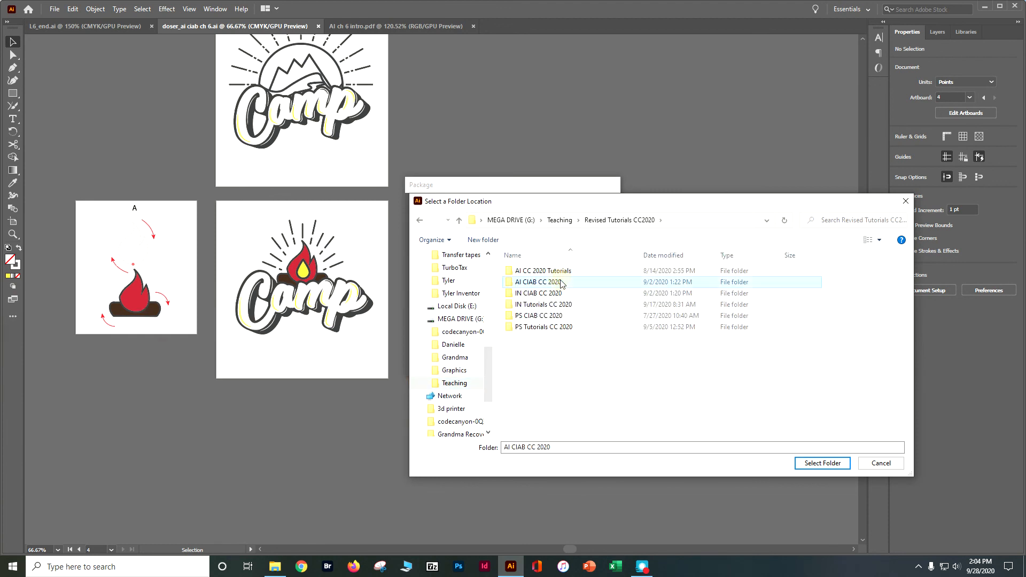
{"action": "double_click", "coordinate": [561, 283]}
{"action": "left_click", "coordinate": [520, 363]}
{"action": "double_click", "coordinate": [521, 365]}
{"action": "left_click", "coordinate": [822, 462]}
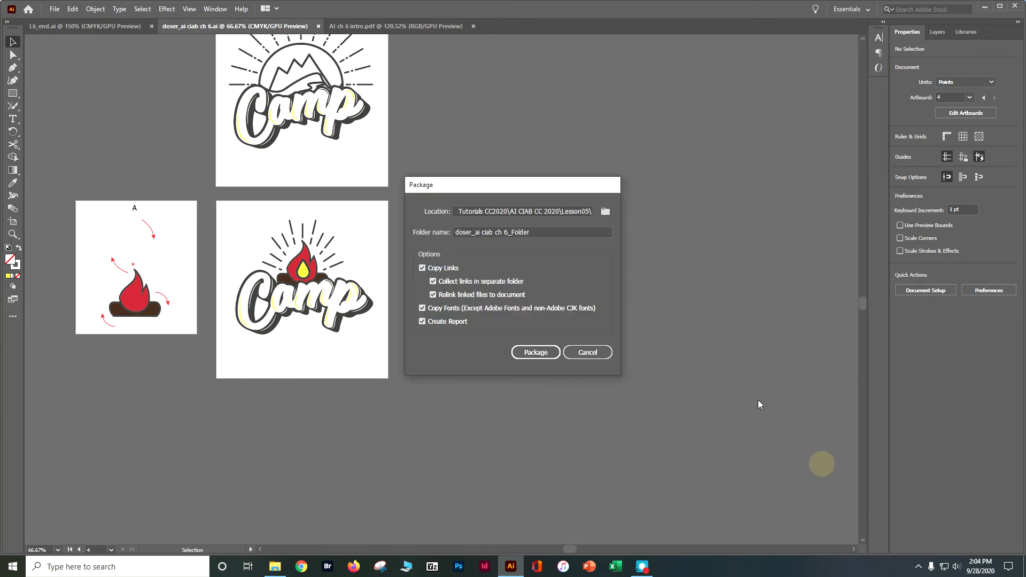
- Change the ending of the package folder name from Folder to PKG and create the package with the existing options
{"action": "left_click", "coordinate": [536, 233]}
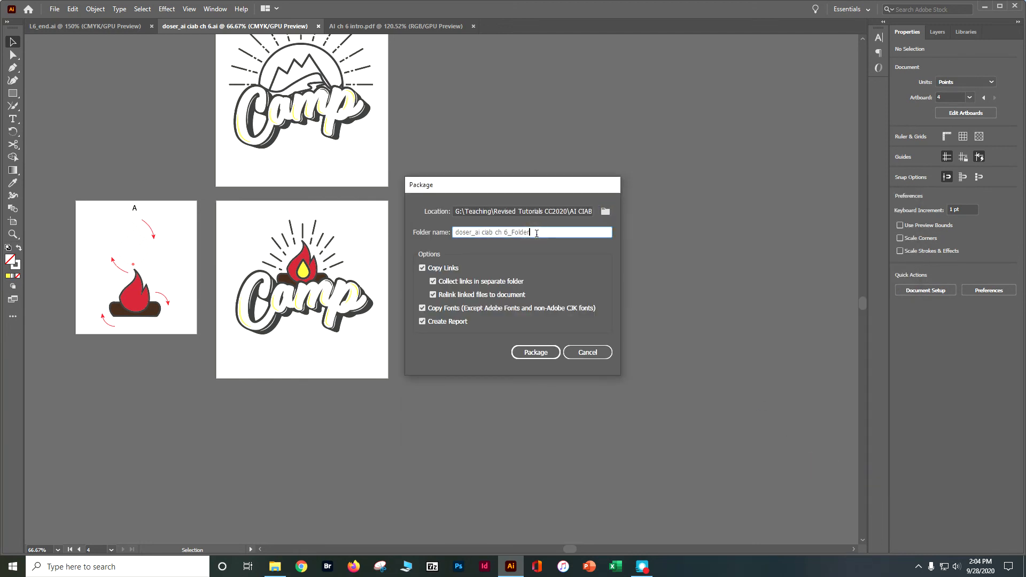
{"action": "key", "text": "BackSpace"}
{"action": "key", "text": "BackSpace"}
{"action": "key", "text": "BackSpace"}
{"action": "type", "text": "PKG"}
{"action": "left_click", "coordinate": [528, 352]}
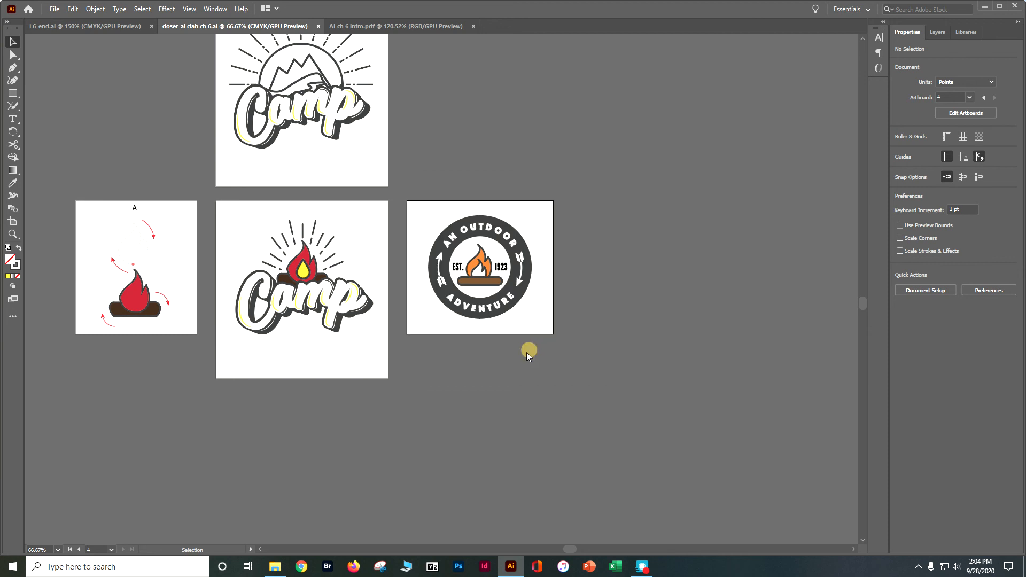
- Show the finished package in File Explorer and check its Fonts folder and the copied Illustrator file
{"action": "left_click", "coordinate": [575, 297]}
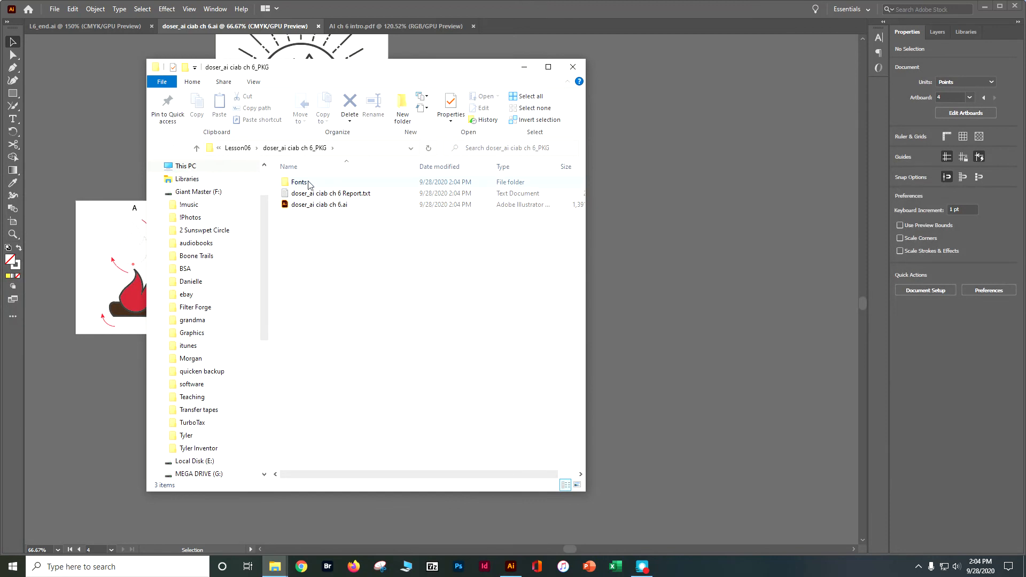
{"action": "double_click", "coordinate": [308, 183]}
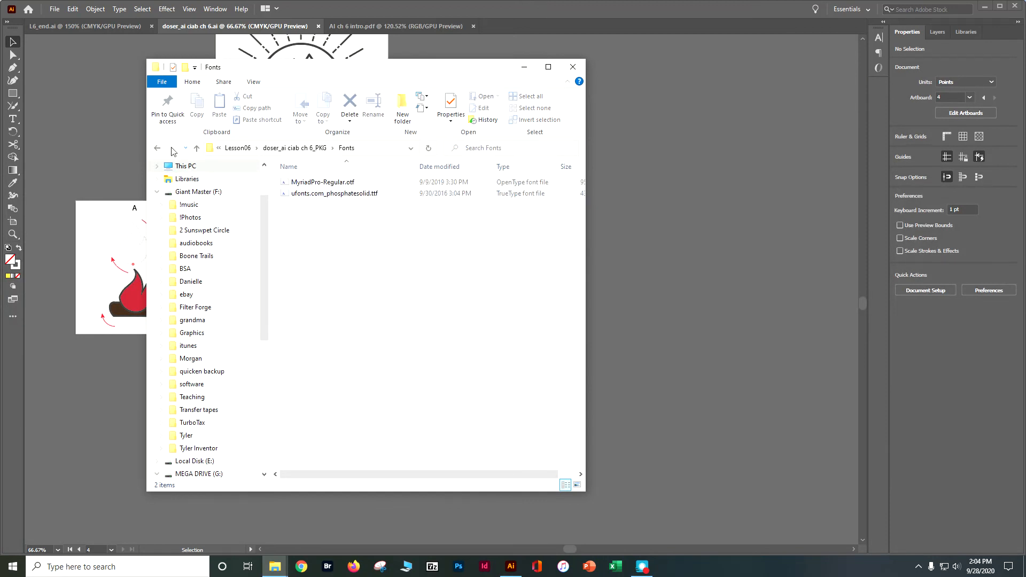
{"action": "left_click", "coordinate": [157, 148]}
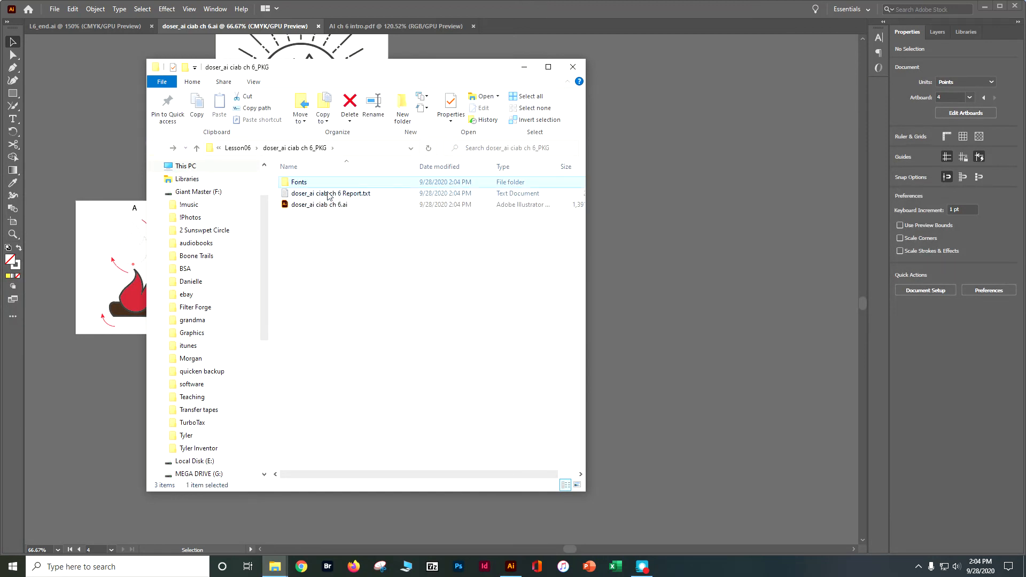
{"action": "left_click", "coordinate": [324, 208]}
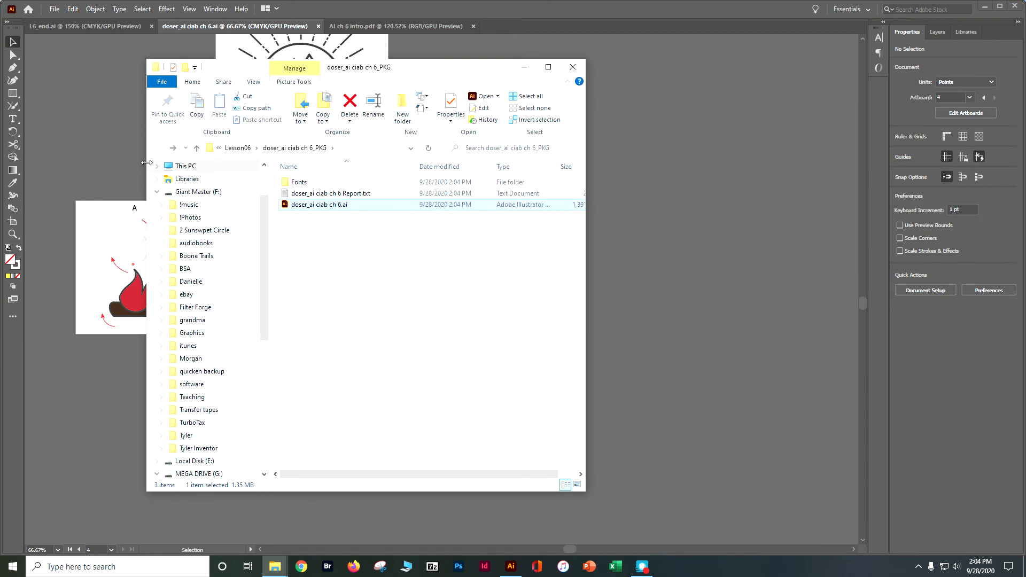
{"action": "left_click", "coordinate": [352, 220]}
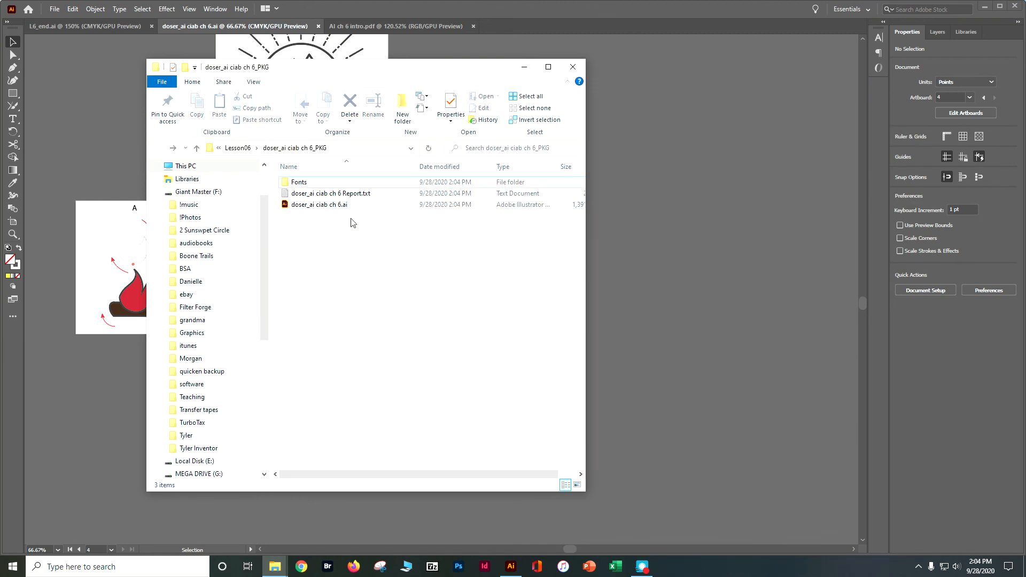
- Compress the PKG folder in Lesson06 into a zip file, keeping the suggested name, and return to Illustrator
{"action": "left_click", "coordinate": [244, 149]}
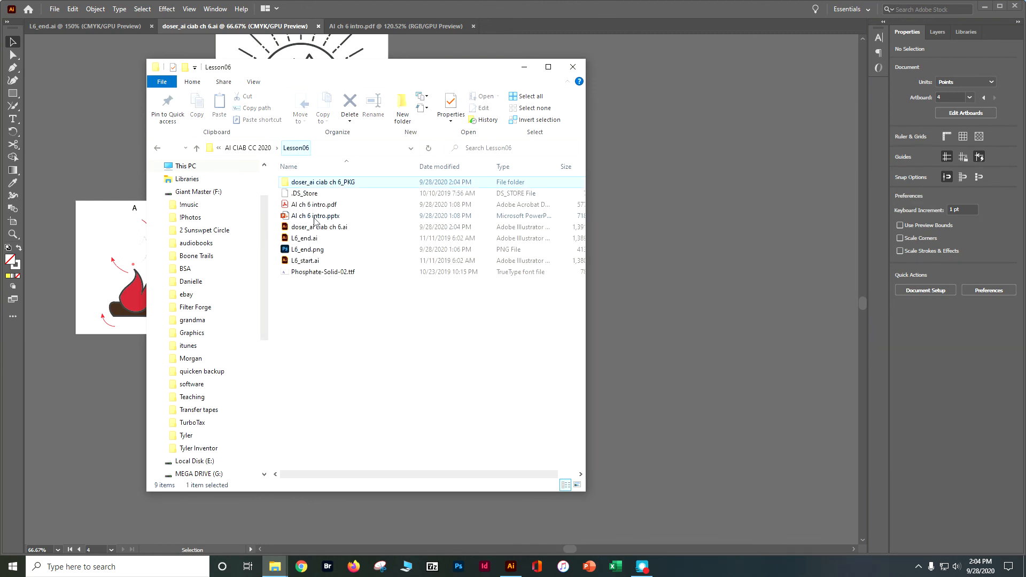
{"action": "right_click", "coordinate": [321, 182]}
{"action": "mouse_move", "coordinate": [366, 466]}
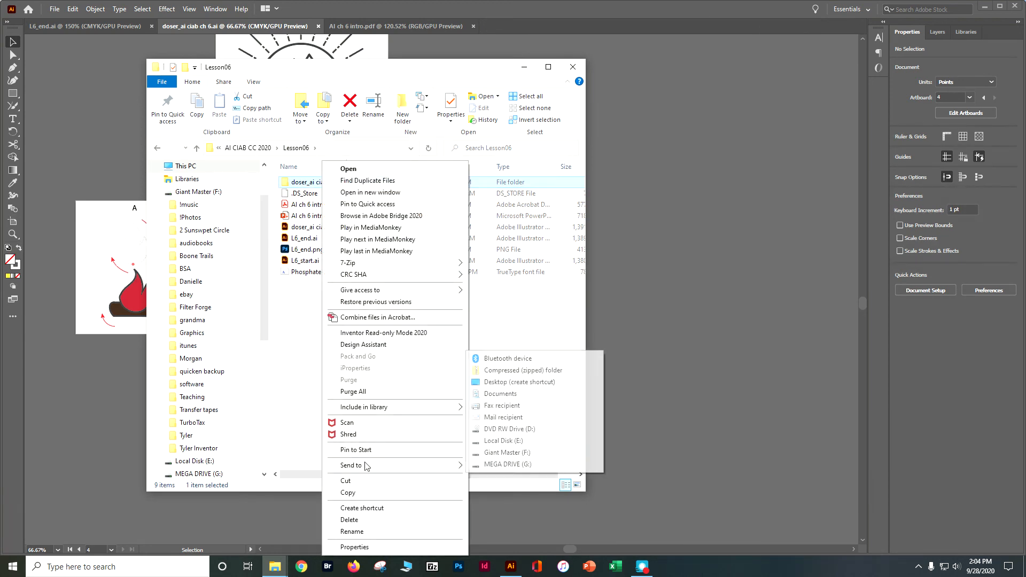
{"action": "left_click", "coordinate": [550, 370]}
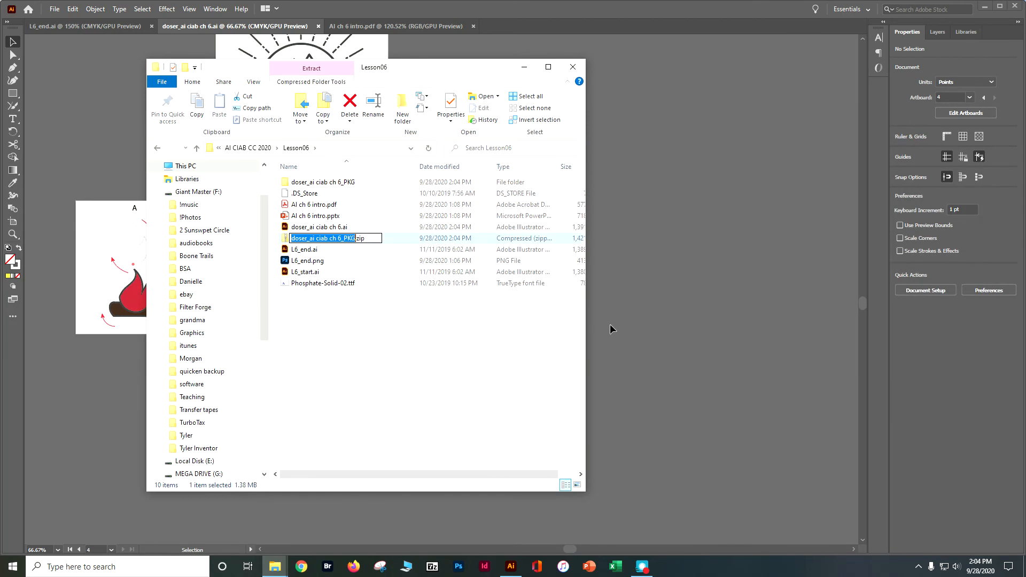
{"action": "left_click", "coordinate": [634, 336]}
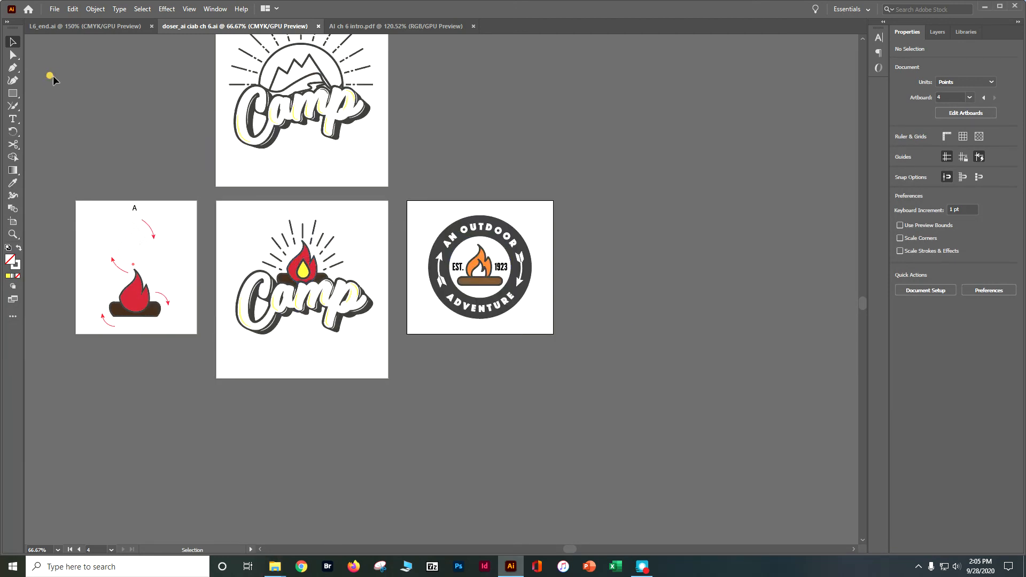
- Select all the artwork of the round badge on artboard 4 and group it
{"action": "left_click", "coordinate": [14, 43]}
{"action": "left_click_drag", "start_coordinate": [422, 206], "coordinate": [540, 336]}
{"action": "left_click", "coordinate": [924, 329]}
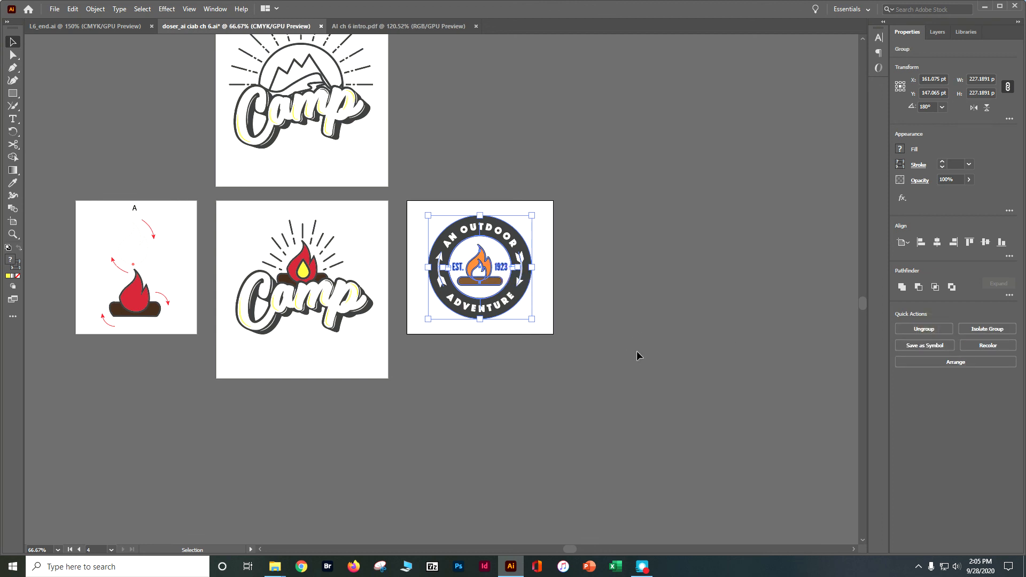